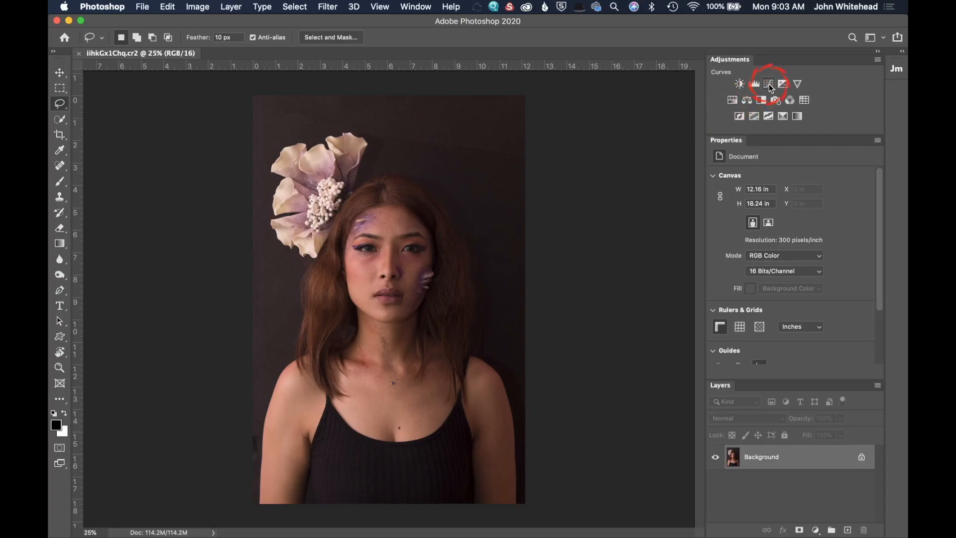
Try adding Color Balance and Hue/Saturation adjustment layers above the portrait.
{"action": "left_click", "coordinate": [748, 100]}
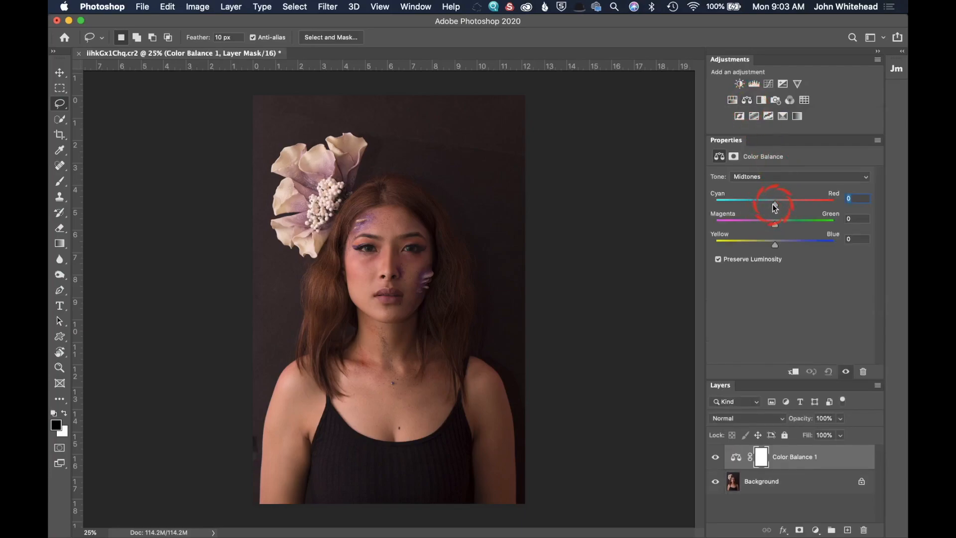
{"action": "left_click", "coordinate": [733, 100]}
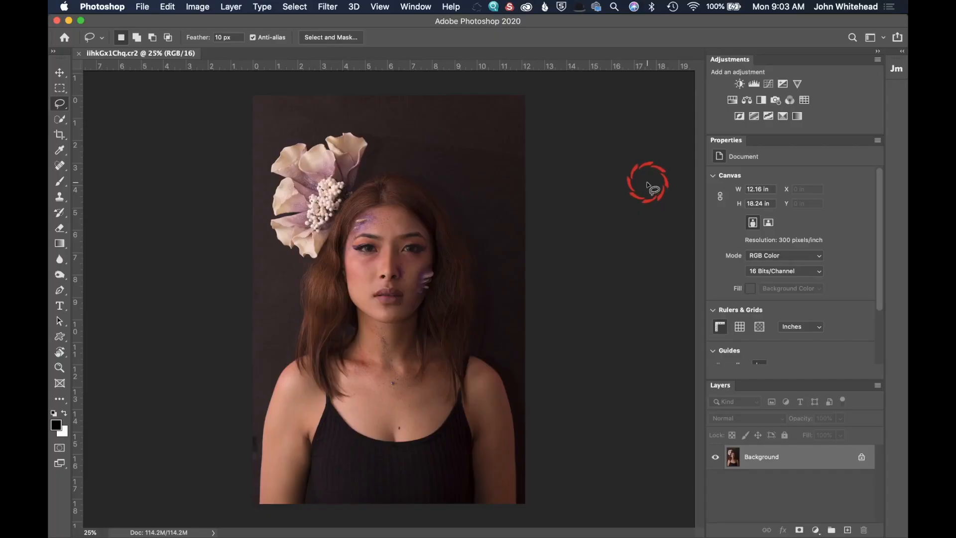
Add a Color Balance adjustment layer above the Background, check its Highlights tone, and set the tone to Midtones.
{"action": "left_click", "coordinate": [748, 102]}
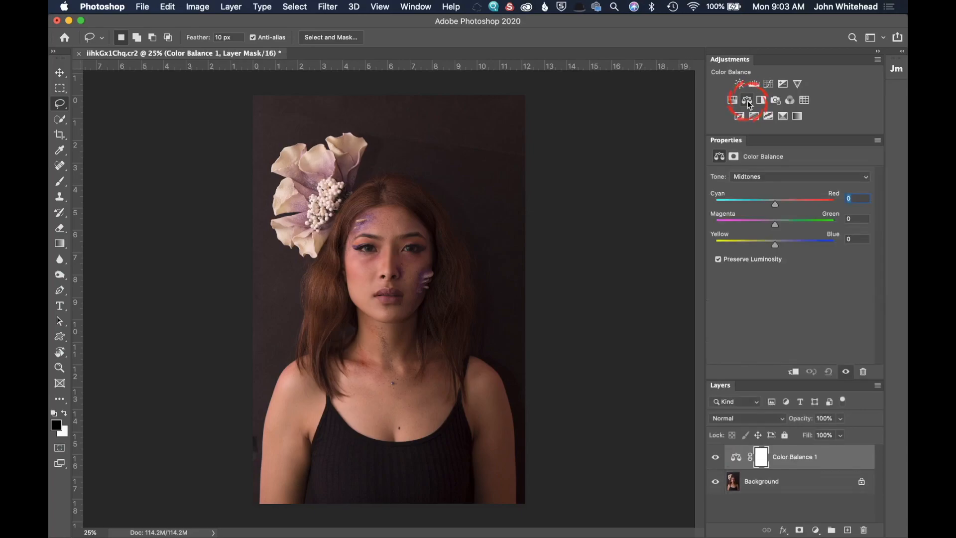
{"action": "left_click", "coordinate": [765, 177]}
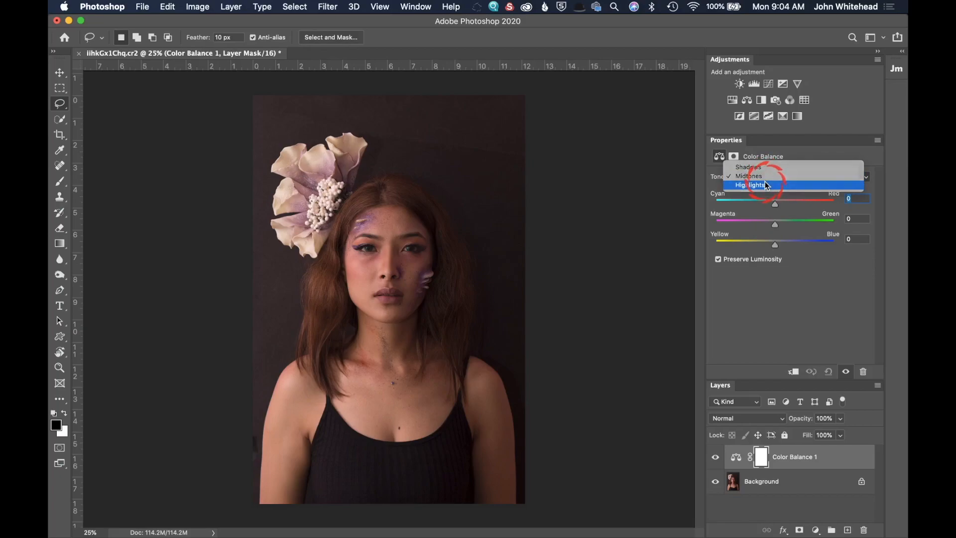
{"action": "left_click", "coordinate": [763, 188]}
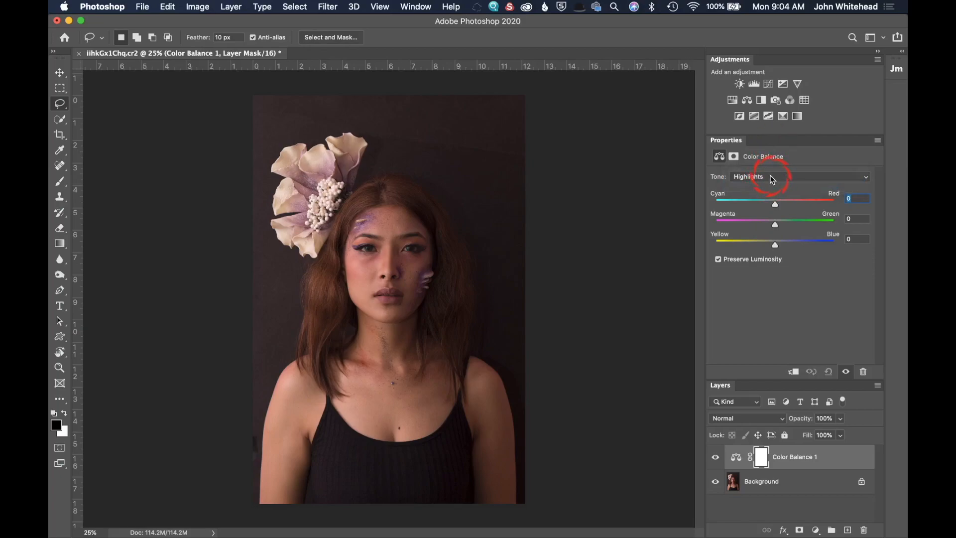
{"action": "left_click", "coordinate": [770, 178]}
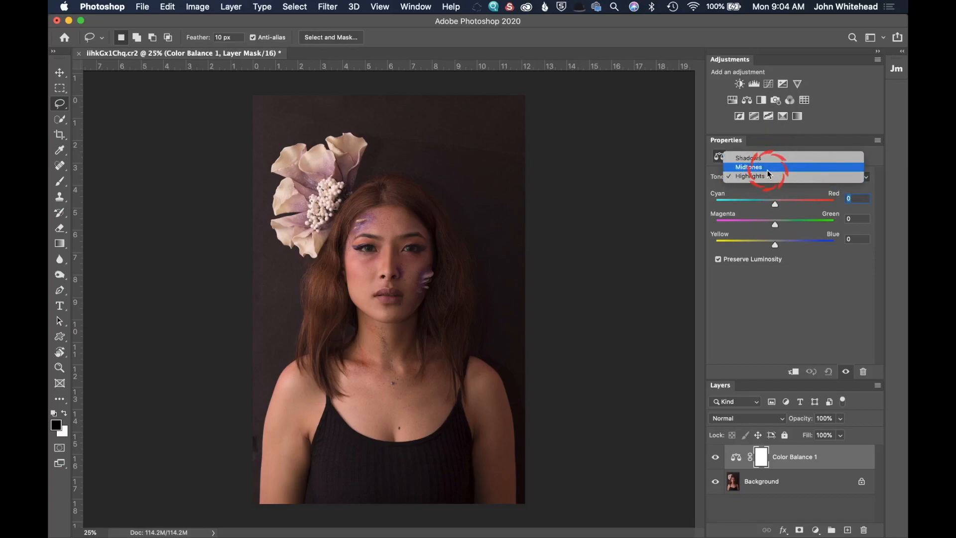
{"action": "left_click", "coordinate": [759, 168]}
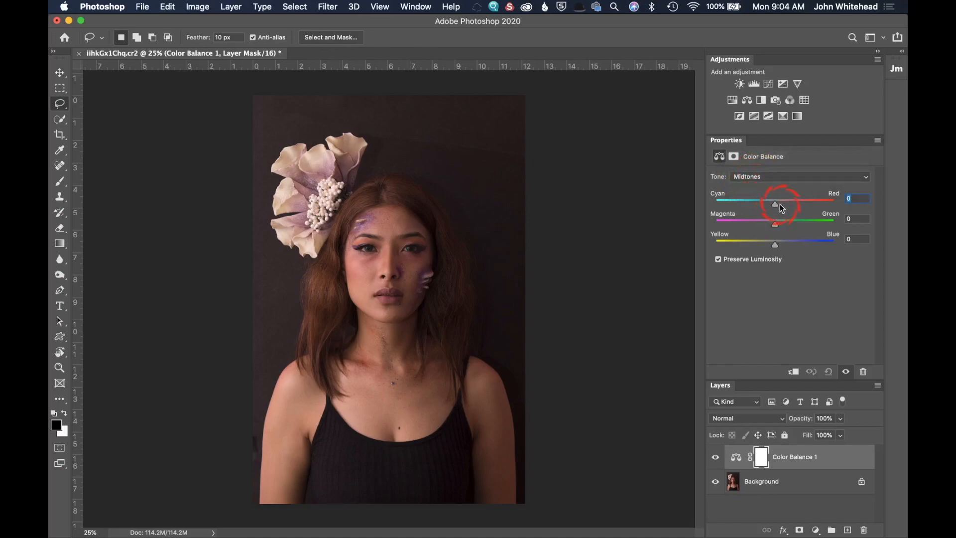
Try shifting the Color Balance midtones toward red, cyan and yellow, and reset the adjustment.
{"action": "left_click_drag", "start_coordinate": [775, 207], "coordinate": [800, 211]}
{"action": "left_click_drag", "start_coordinate": [800, 205], "coordinate": [748, 209]}
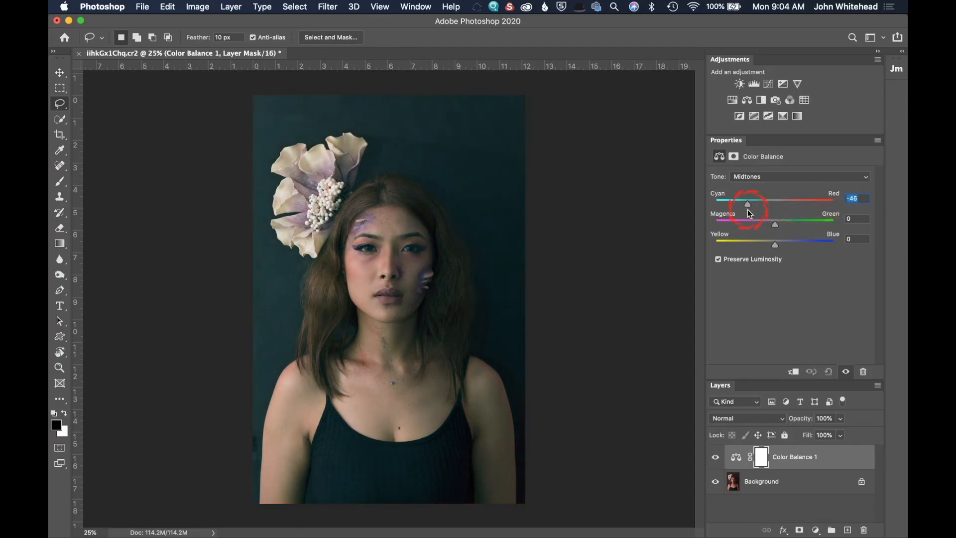
{"action": "left_click_drag", "start_coordinate": [753, 210], "coordinate": [769, 250]}
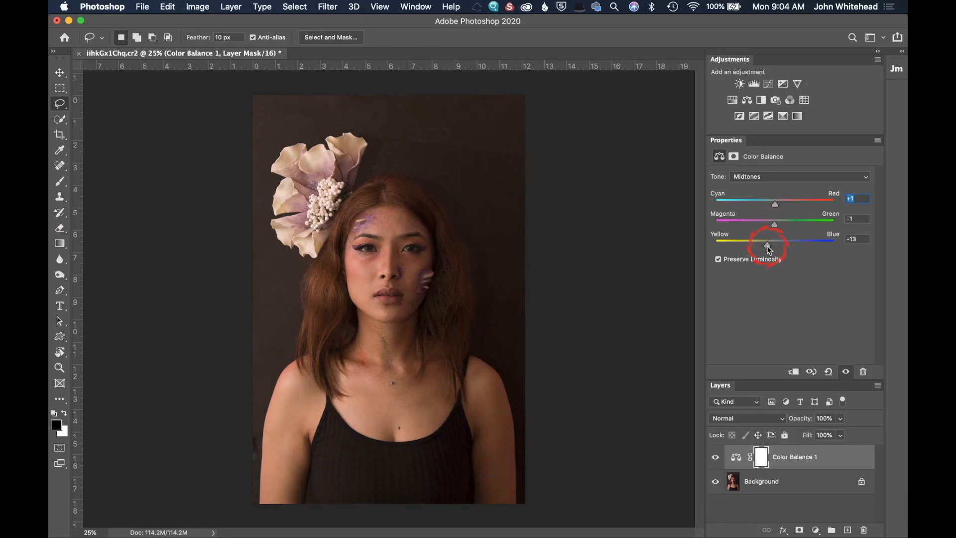
{"action": "left_click", "coordinate": [827, 374]}
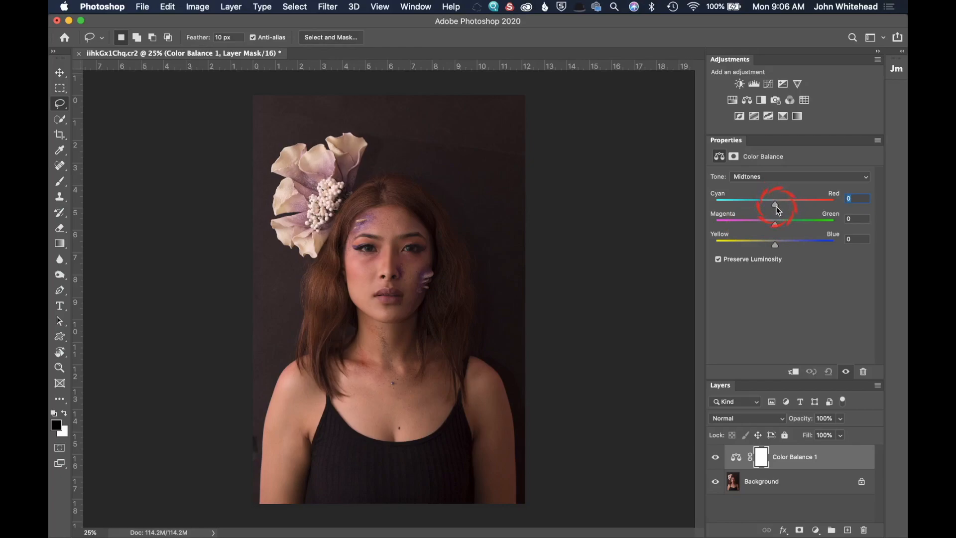
Set the Color Balance midtones to Cyan–Red -6, Magenta–Green +4 and Yellow–Blue +4, comparing the portrait with and without the layer.
{"action": "left_click_drag", "start_coordinate": [778, 210], "coordinate": [773, 210]}
{"action": "left_click_drag", "start_coordinate": [775, 224], "coordinate": [777, 225]}
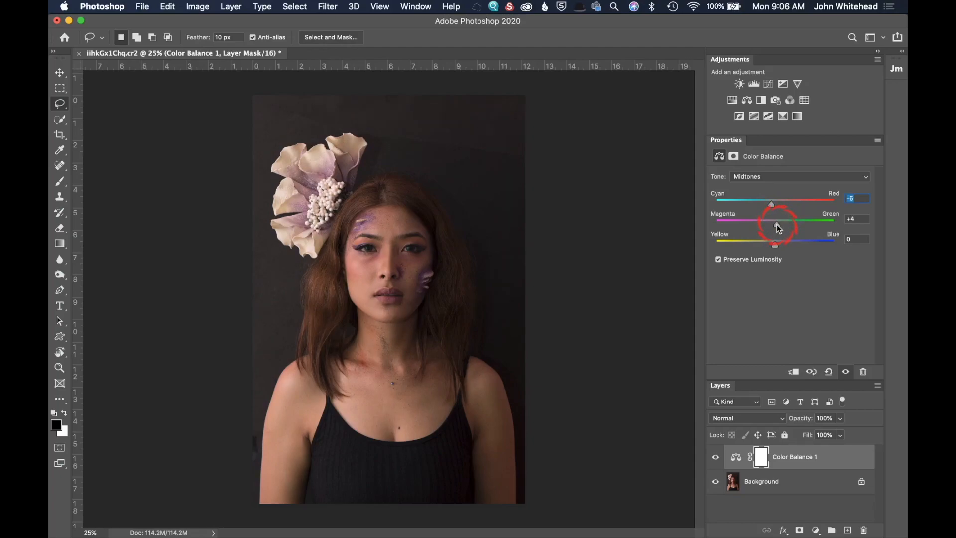
{"action": "left_click_drag", "start_coordinate": [775, 244], "coordinate": [776, 246]}
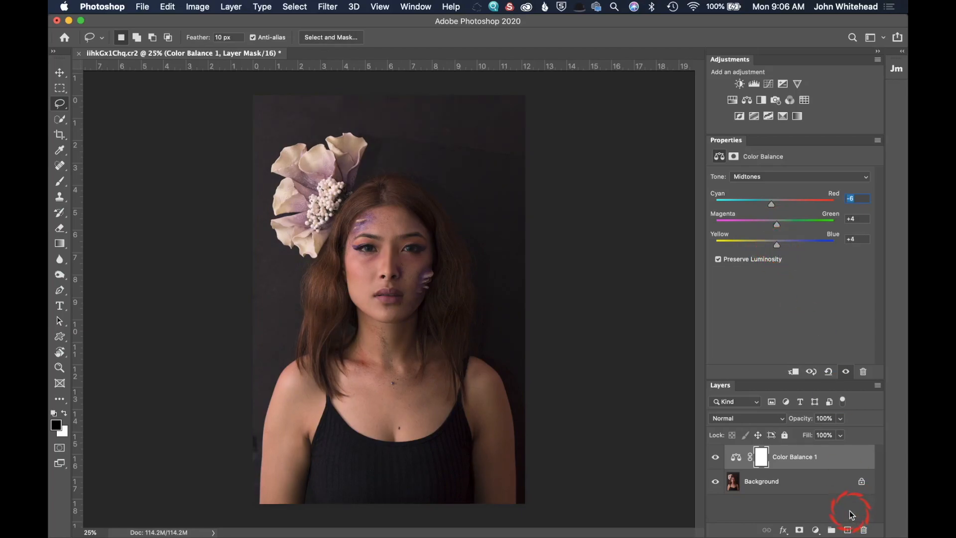
{"action": "left_click", "coordinate": [716, 458]}
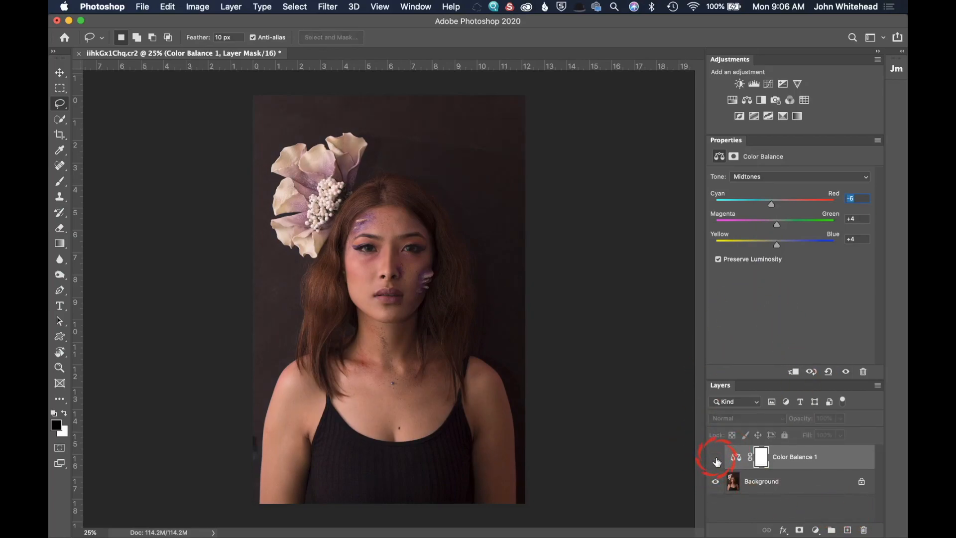
{"action": "left_click", "coordinate": [716, 458]}
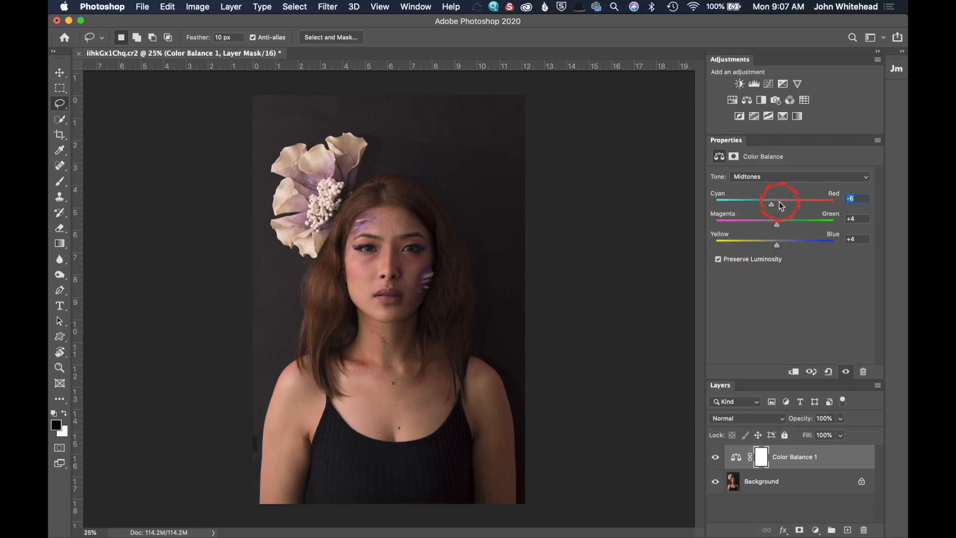
{"action": "left_click_drag", "start_coordinate": [771, 204], "coordinate": [769, 204]}
{"action": "left_click_drag", "start_coordinate": [768, 204], "coordinate": [772, 207]}
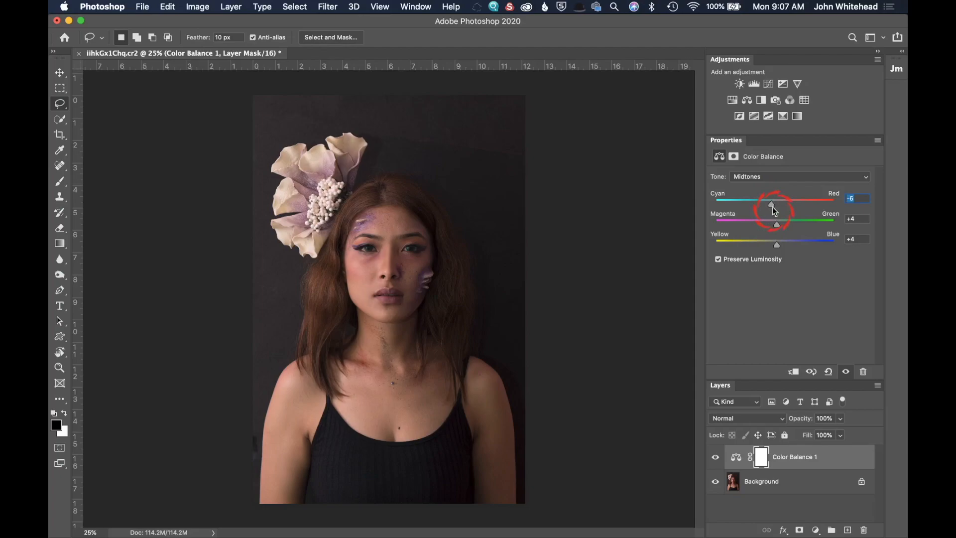
Add a Hue/Saturation adjustment layer, try both extremes of the Master saturation, and set it to -2.
{"action": "left_click", "coordinate": [732, 100]}
{"action": "left_click", "coordinate": [767, 178]}
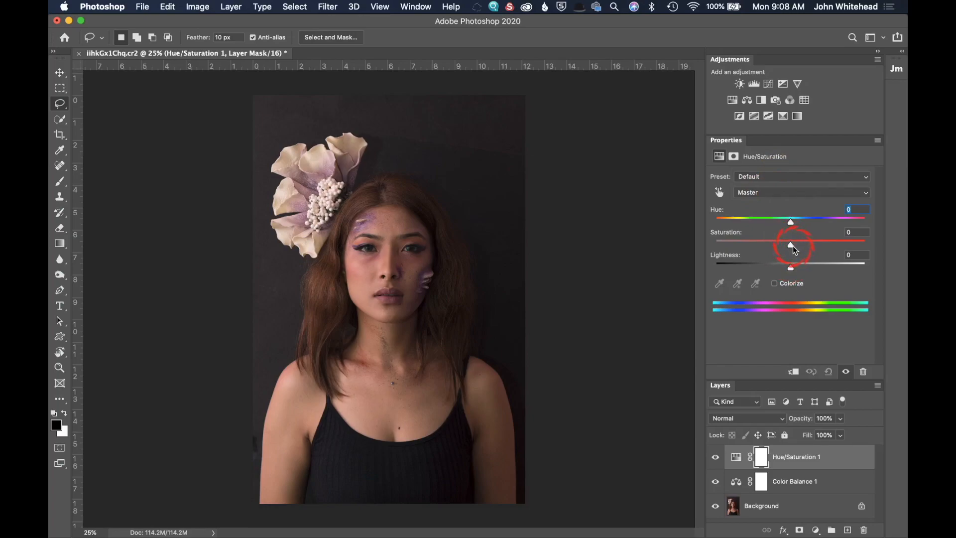
{"action": "left_click_drag", "start_coordinate": [792, 245], "coordinate": [692, 243]}
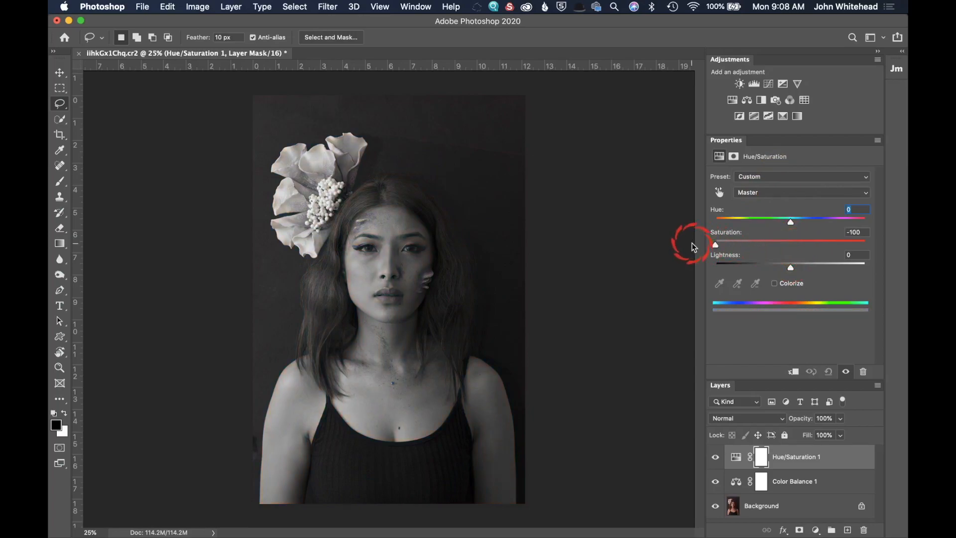
{"action": "left_click_drag", "start_coordinate": [693, 246], "coordinate": [877, 250]}
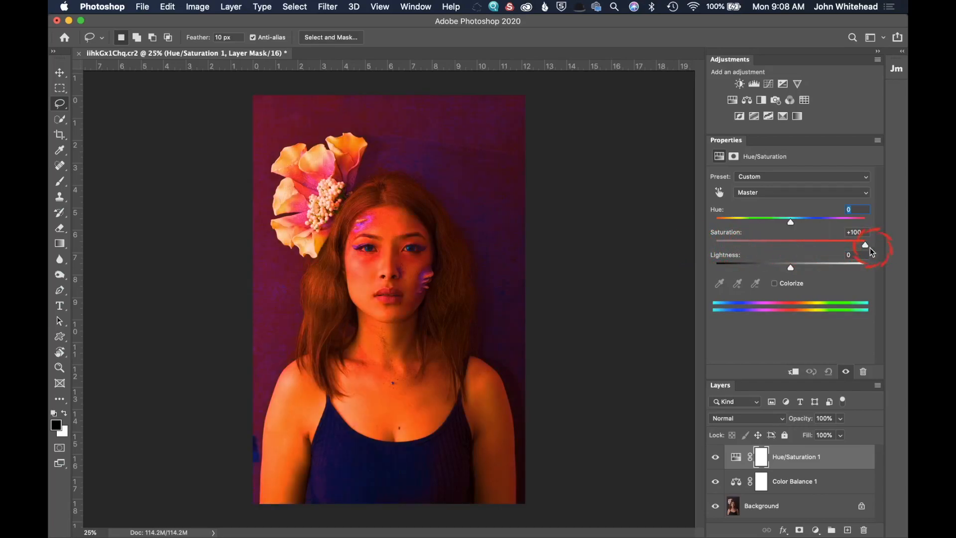
{"action": "left_click_drag", "start_coordinate": [870, 247], "coordinate": [794, 251]}
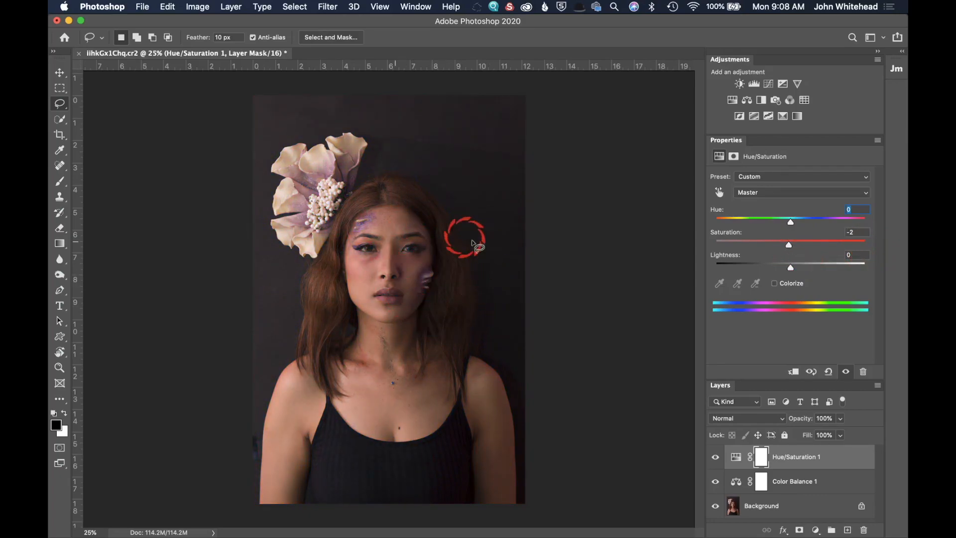
Try a Master hue shift and a lightness of -20 on the Hue/Saturation layer, and undo the lightness change.
{"action": "mouse_move", "coordinate": [790, 223]}
{"action": "left_mouse_down"}
{"action": "mouse_move", "coordinate": [836, 222]}
{"action": "mouse_move", "coordinate": [720, 234]}
{"action": "mouse_move", "coordinate": [726, 220]}
{"action": "mouse_move", "coordinate": [883, 228]}
{"action": "mouse_move", "coordinate": [778, 226]}
{"action": "mouse_move", "coordinate": [793, 224]}
{"action": "mouse_move", "coordinate": [791, 233]}
{"action": "left_mouse_up"}
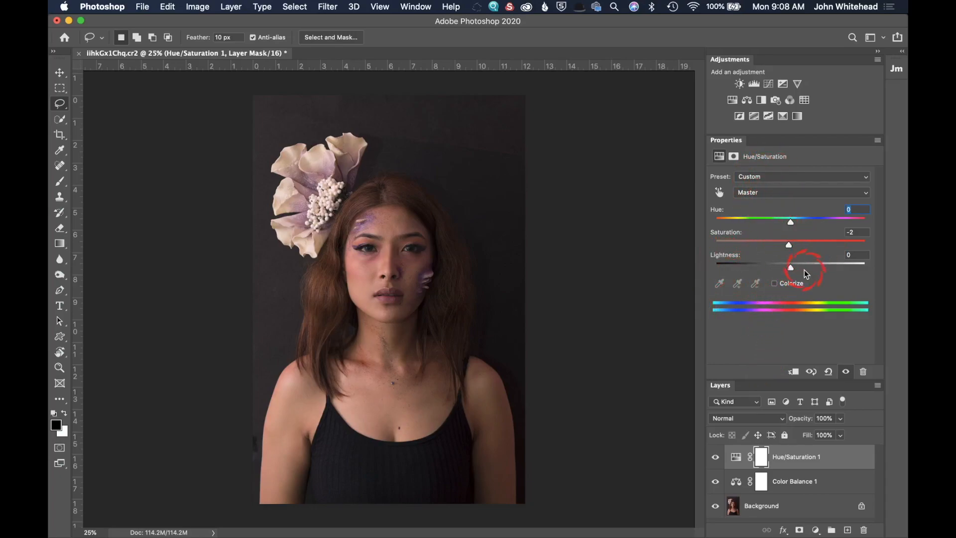
{"action": "mouse_move", "coordinate": [793, 274]}
{"action": "left_mouse_down"}
{"action": "mouse_move", "coordinate": [809, 272]}
{"action": "mouse_move", "coordinate": [777, 275]}
{"action": "left_mouse_up"}
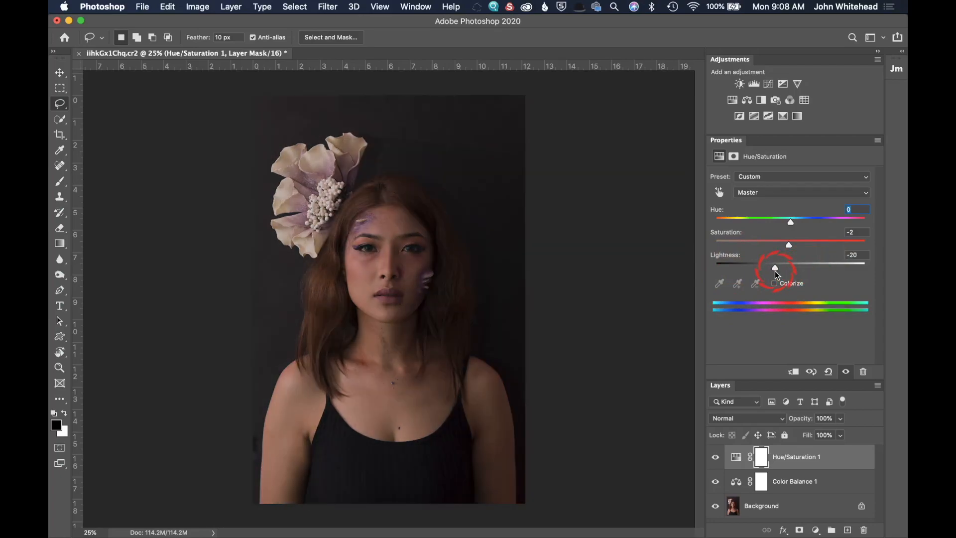
{"action": "key", "text": "super+z"}
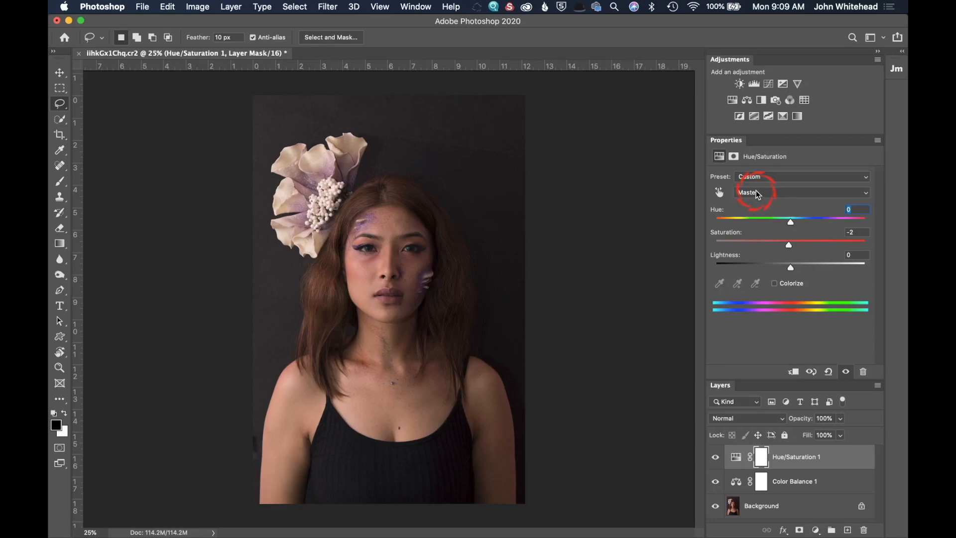
Switch the Hue/Saturation adjustment to the Reds range and set the hue to +4.
{"action": "left_click", "coordinate": [755, 192]}
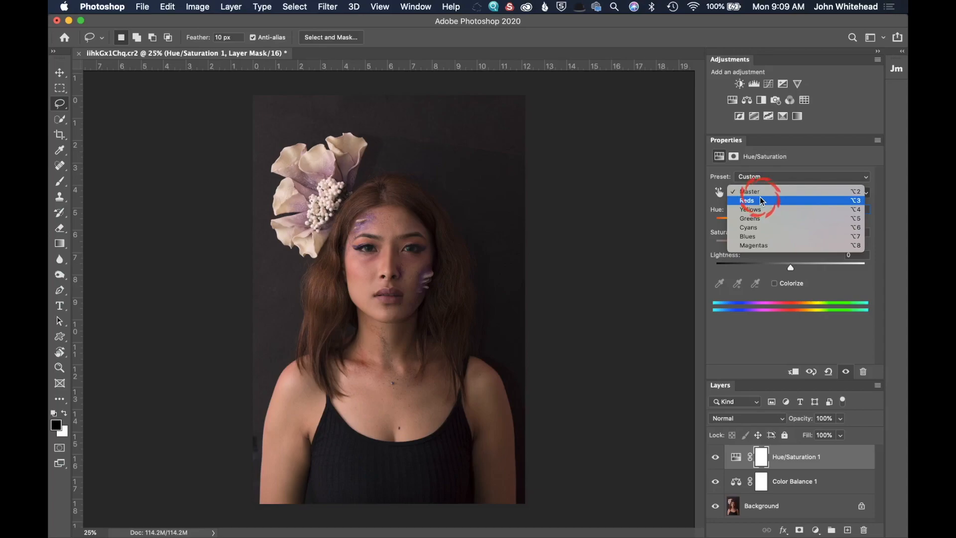
{"action": "left_click", "coordinate": [760, 199]}
{"action": "left_click", "coordinate": [791, 222]}
{"action": "mouse_move", "coordinate": [790, 223]}
{"action": "left_mouse_down"}
{"action": "mouse_move", "coordinate": [819, 222]}
{"action": "mouse_move", "coordinate": [792, 234]}
{"action": "left_mouse_up"}
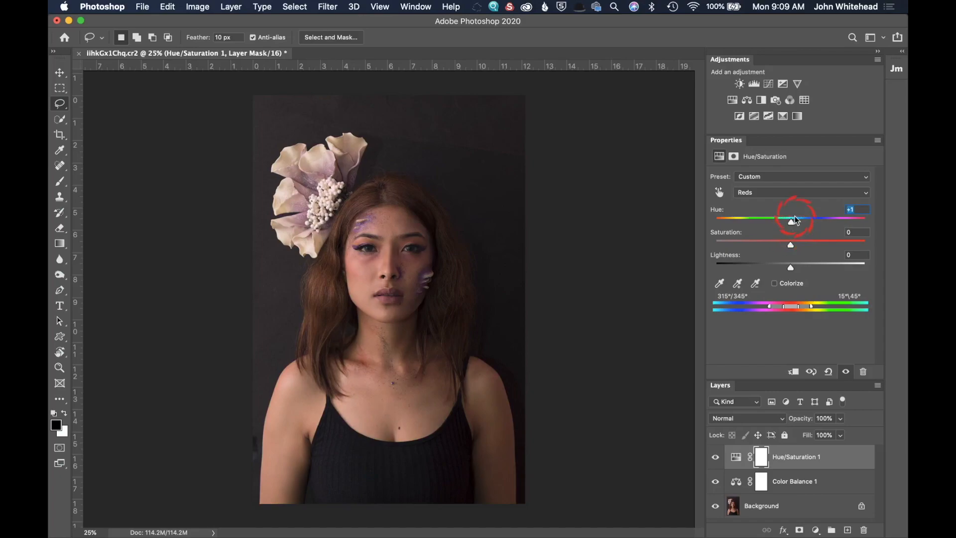
{"action": "left_click_drag", "start_coordinate": [791, 223], "coordinate": [796, 227]}
Set the saturation of the Reds to -10 and compare the portrait with and without the Hue/Saturation layer.
{"action": "mouse_move", "coordinate": [791, 246]}
{"action": "left_mouse_down"}
{"action": "mouse_move", "coordinate": [780, 246]}
{"action": "mouse_move", "coordinate": [792, 248]}
{"action": "left_mouse_up"}
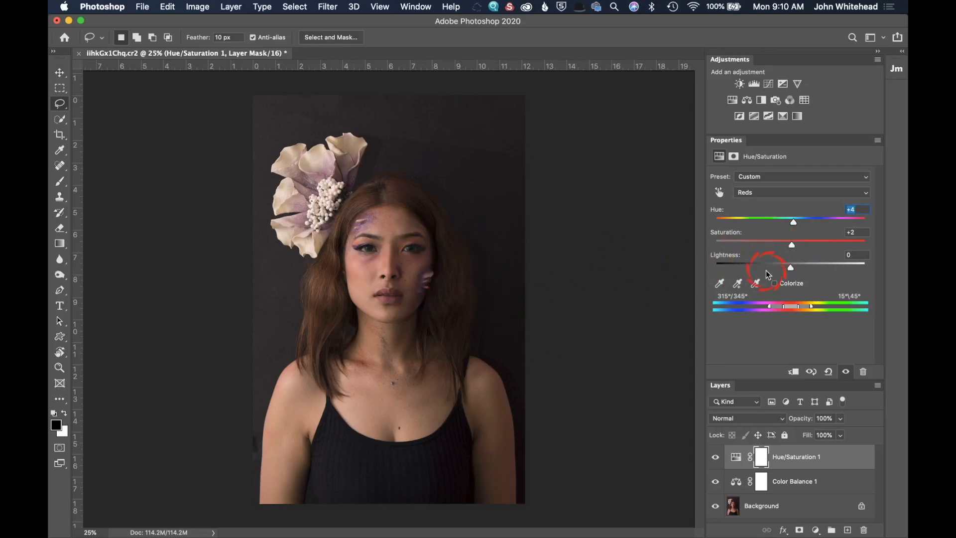
{"action": "mouse_move", "coordinate": [795, 245]}
{"action": "left_mouse_down"}
{"action": "mouse_move", "coordinate": [771, 246]}
{"action": "mouse_move", "coordinate": [795, 250]}
{"action": "mouse_move", "coordinate": [785, 252]}
{"action": "left_mouse_up"}
{"action": "left_click_drag", "start_coordinate": [786, 251], "coordinate": [784, 251]}
{"action": "mouse_move", "coordinate": [784, 250]}
{"action": "left_mouse_down"}
{"action": "mouse_move", "coordinate": [794, 246]}
{"action": "mouse_move", "coordinate": [784, 246]}
{"action": "left_mouse_up"}
{"action": "left_click_drag", "start_coordinate": [784, 249], "coordinate": [783, 247]}
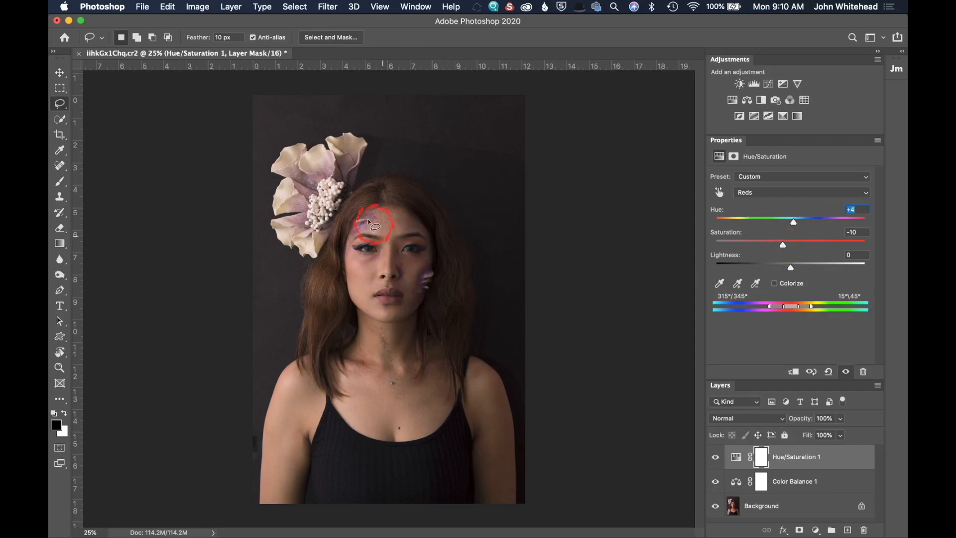
{"action": "left_click", "coordinate": [427, 338]}
{"action": "left_click", "coordinate": [717, 457]}
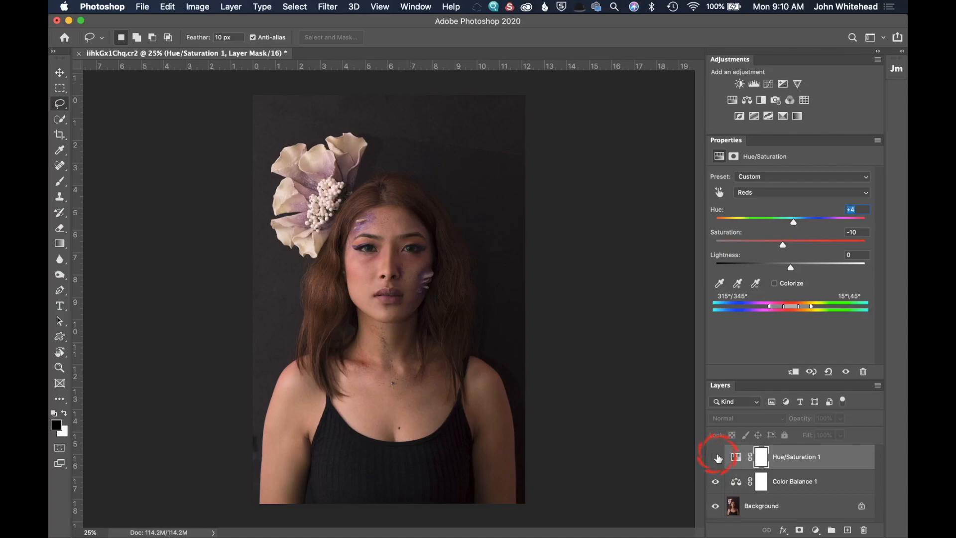
{"action": "left_click", "coordinate": [717, 457]}
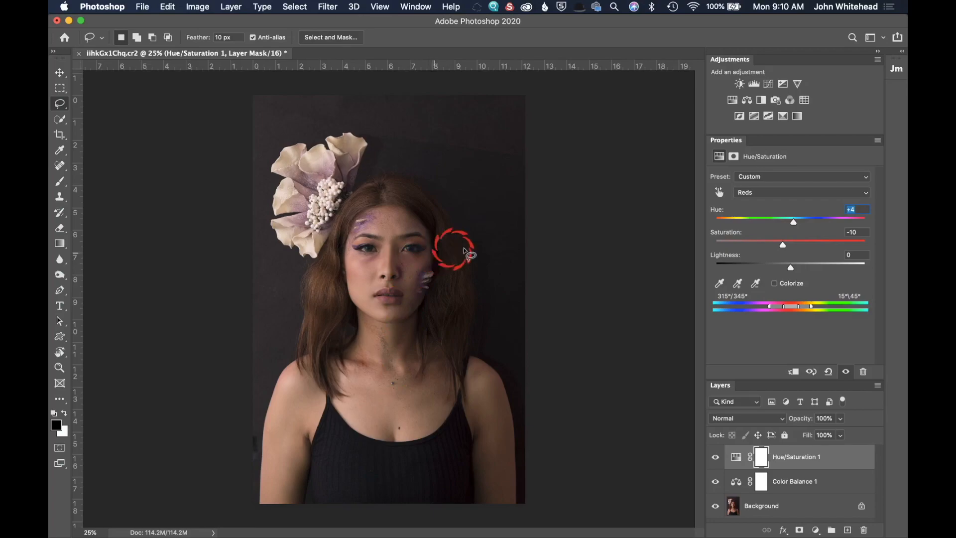
Set the lightness of the Reds to +12 and compare the portrait with and without the Hue/Saturation layer.
{"action": "left_click", "coordinate": [755, 200]}
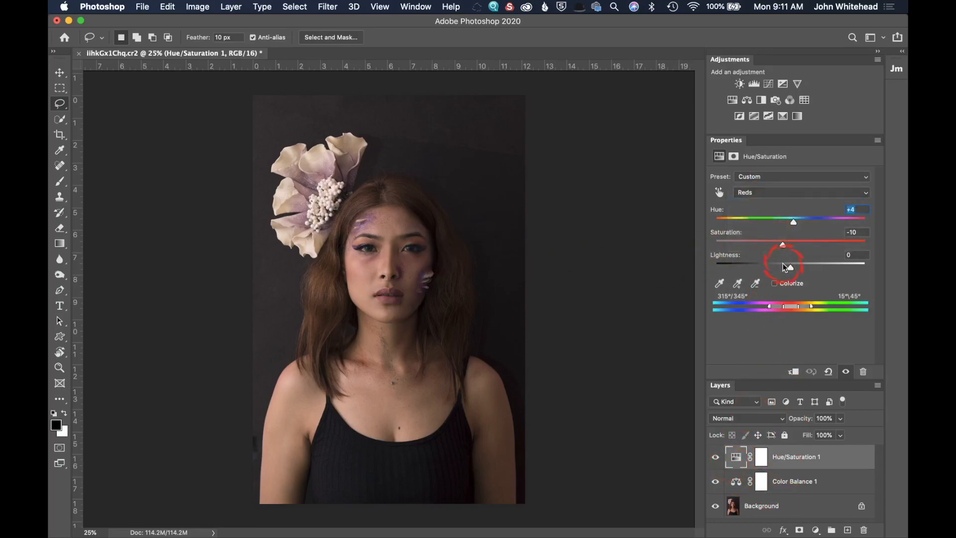
{"action": "left_click_drag", "start_coordinate": [792, 270], "coordinate": [801, 272]}
{"action": "left_click", "coordinate": [717, 458]}
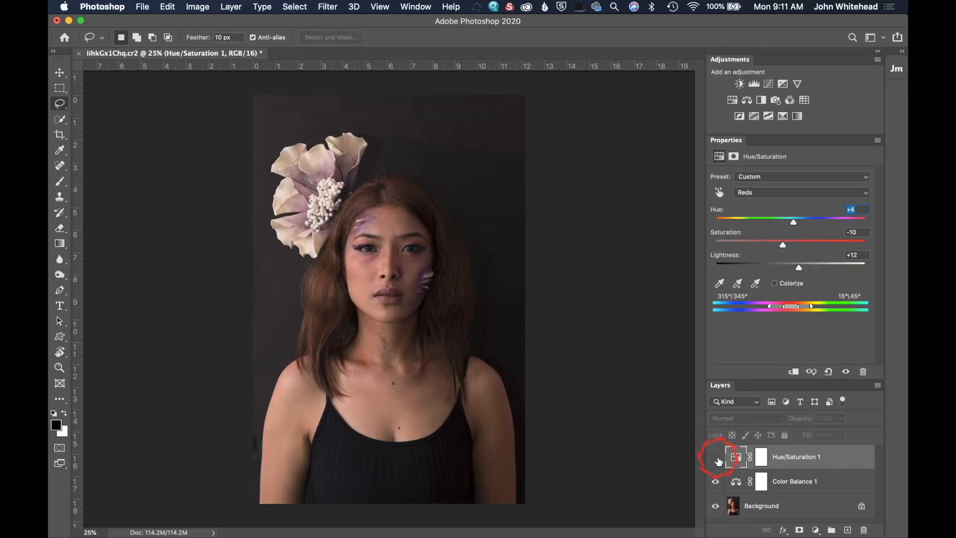
{"action": "left_click", "coordinate": [716, 458]}
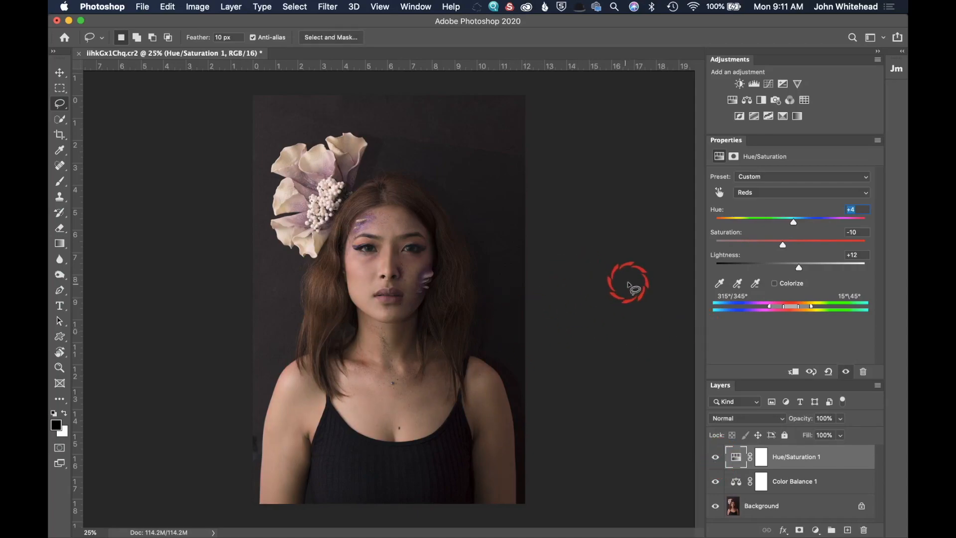
Switch the Hue/Saturation adjustment to the Yellows range, test the saturation at +100, and set it to +3.
{"action": "left_click", "coordinate": [773, 194]}
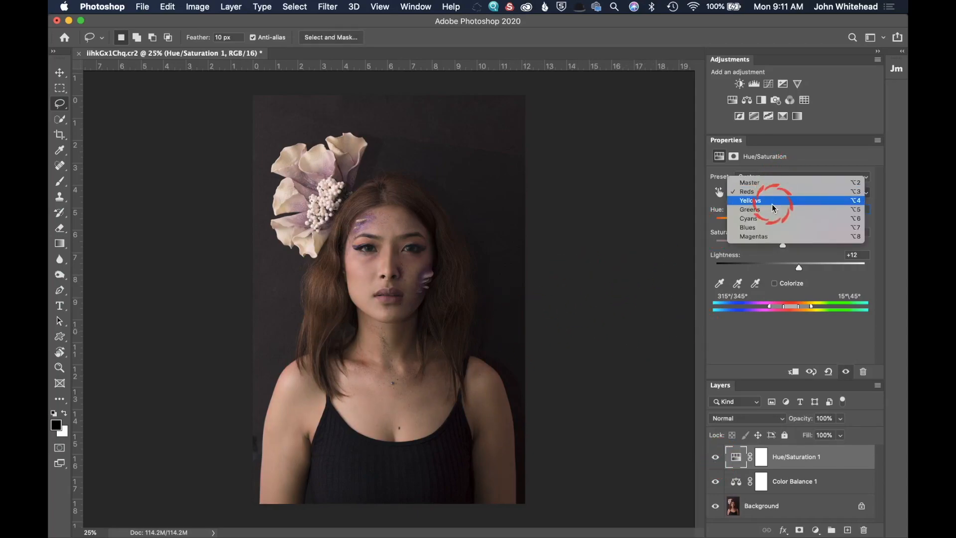
{"action": "left_click", "coordinate": [772, 204]}
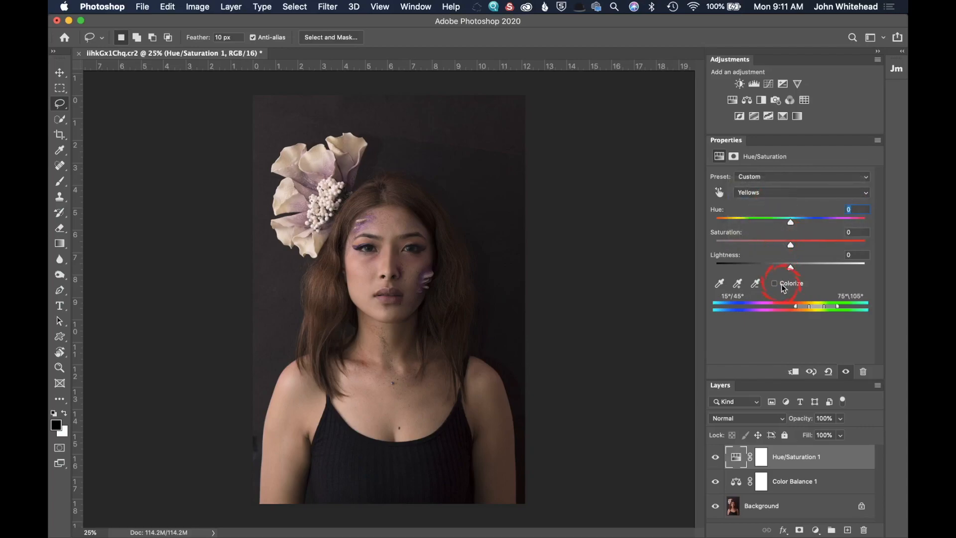
{"action": "left_click_drag", "start_coordinate": [790, 214], "coordinate": [793, 235]}
{"action": "mouse_move", "coordinate": [790, 244]}
{"action": "left_mouse_down"}
{"action": "mouse_move", "coordinate": [865, 244]}
{"action": "mouse_move", "coordinate": [683, 257]}
{"action": "mouse_move", "coordinate": [792, 253]}
{"action": "left_mouse_up"}
{"action": "left_click_drag", "start_coordinate": [847, 235], "coordinate": [884, 235]}
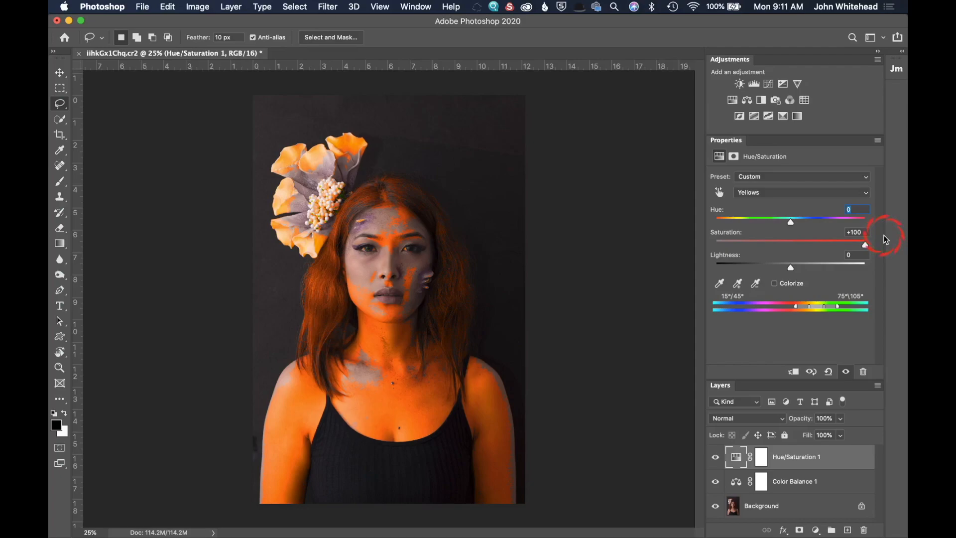
{"action": "left_click_drag", "start_coordinate": [886, 240], "coordinate": [787, 251]}
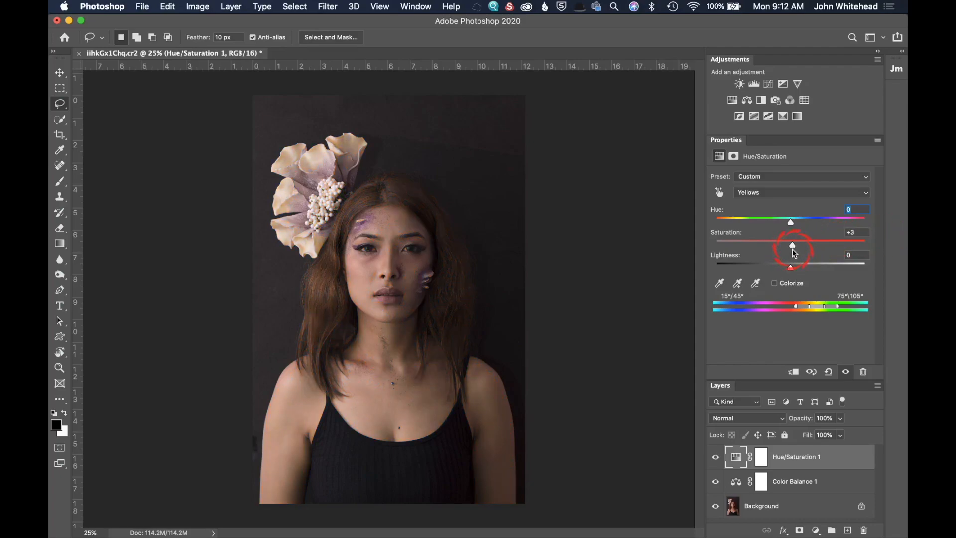
Set the Yellows saturation to -19 and hue to -3, and compare the portrait with and without the Hue/Saturation layer.
{"action": "left_click_drag", "start_coordinate": [792, 249], "coordinate": [775, 251]}
{"action": "left_click", "coordinate": [791, 220]}
{"action": "mouse_move", "coordinate": [791, 220]}
{"action": "left_mouse_down"}
{"action": "mouse_move", "coordinate": [766, 227]}
{"action": "mouse_move", "coordinate": [791, 228]}
{"action": "left_mouse_up"}
{"action": "left_click_drag", "start_coordinate": [790, 228], "coordinate": [789, 228]}
{"action": "left_click_drag", "start_coordinate": [790, 268], "coordinate": [790, 269]}
{"action": "left_click", "coordinate": [715, 457]}
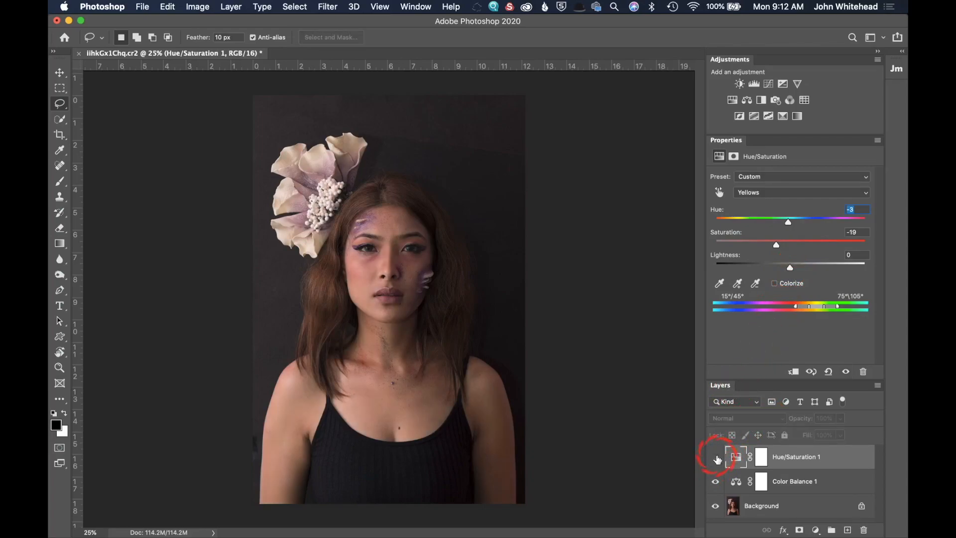
{"action": "left_click", "coordinate": [716, 457]}
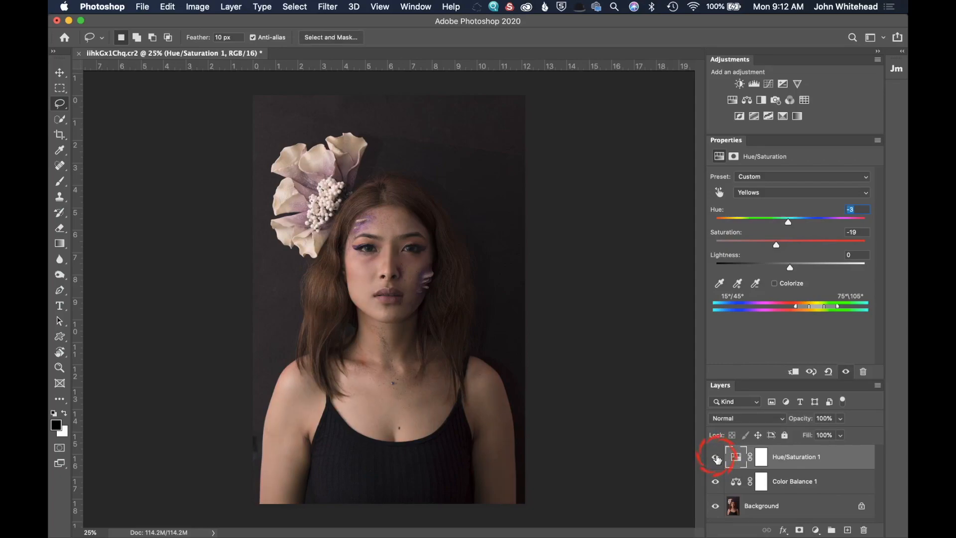
Switch the Hue/Saturation adjustment to the Greens range, test the saturation at +100, and reset it to 0.
{"action": "left_click", "coordinate": [780, 192]}
{"action": "left_click", "coordinate": [780, 199]}
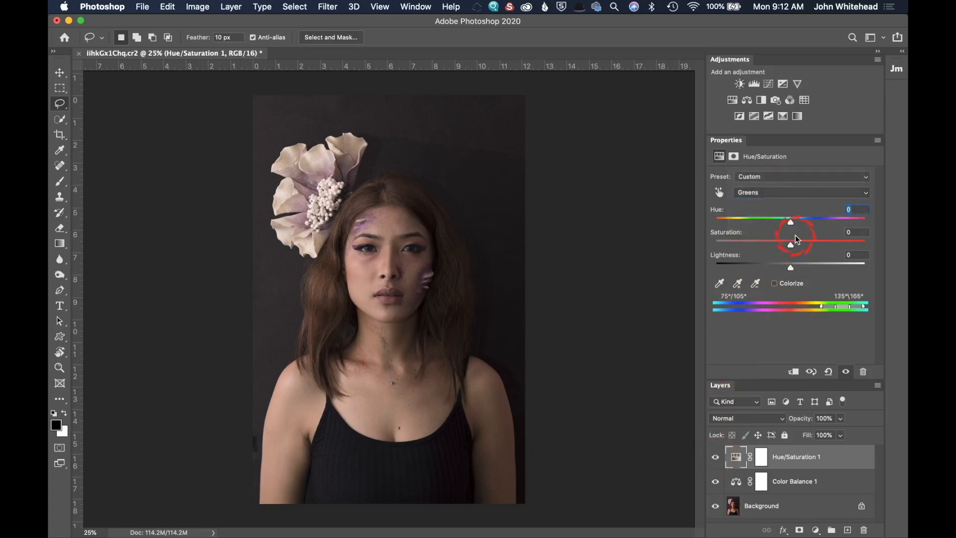
{"action": "left_click_drag", "start_coordinate": [791, 245], "coordinate": [865, 244]}
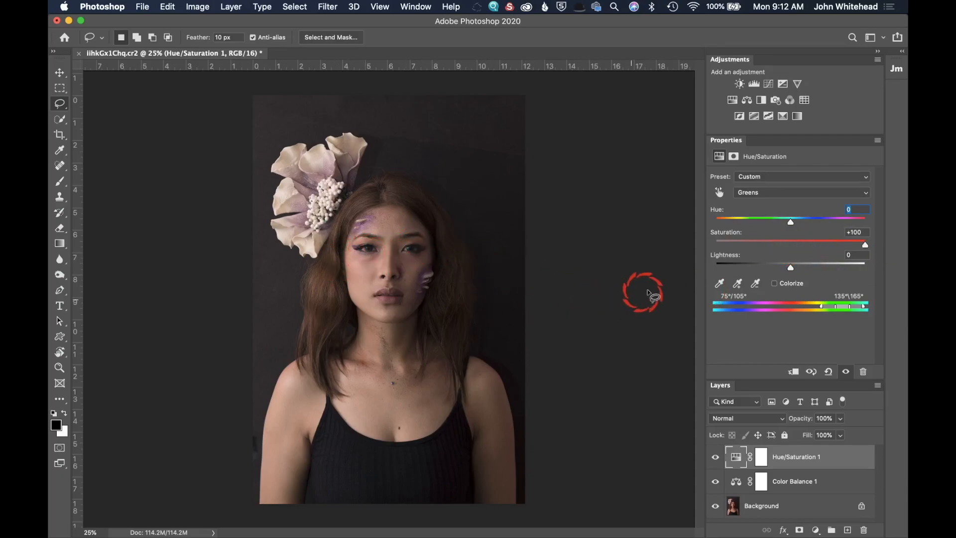
{"action": "left_click", "coordinate": [791, 244]}
Hide the Hue/Saturation layer and add a Curves adjustment layer set to the Red channel.
{"action": "left_click_drag", "start_coordinate": [720, 458], "coordinate": [715, 486]}
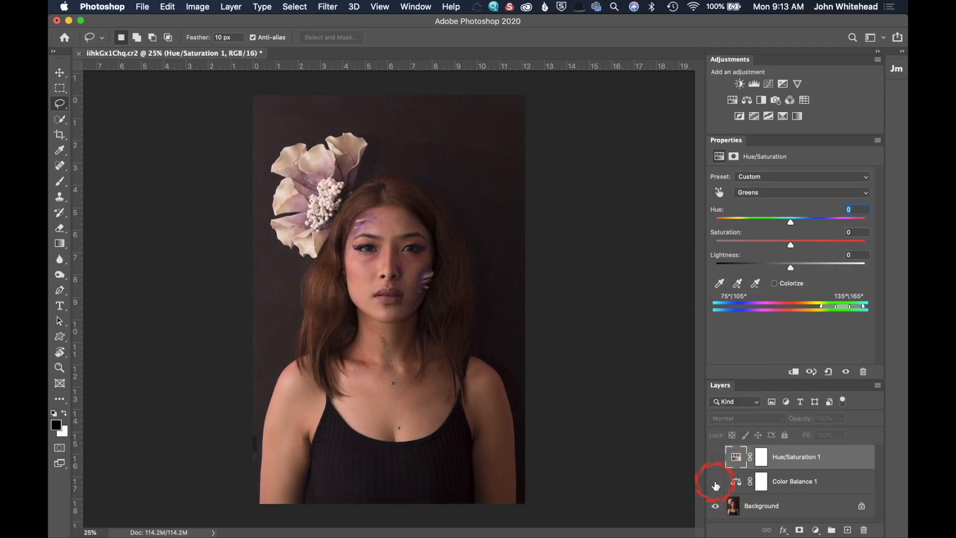
{"action": "left_click", "coordinate": [715, 482]}
{"action": "left_click", "coordinate": [782, 83]}
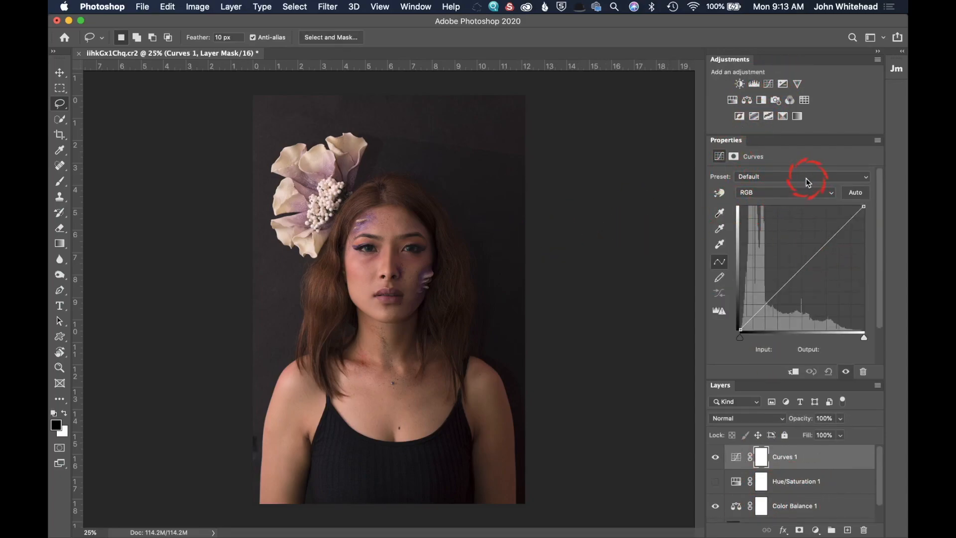
{"action": "left_click", "coordinate": [780, 194]}
{"action": "left_click", "coordinate": [779, 200]}
Try raising the Red curve's midtones from input 118 to output 143, remove the curve point, and hide the Curves layer.
{"action": "left_click", "coordinate": [809, 264]}
{"action": "left_click_drag", "start_coordinate": [808, 264], "coordinate": [797, 259]}
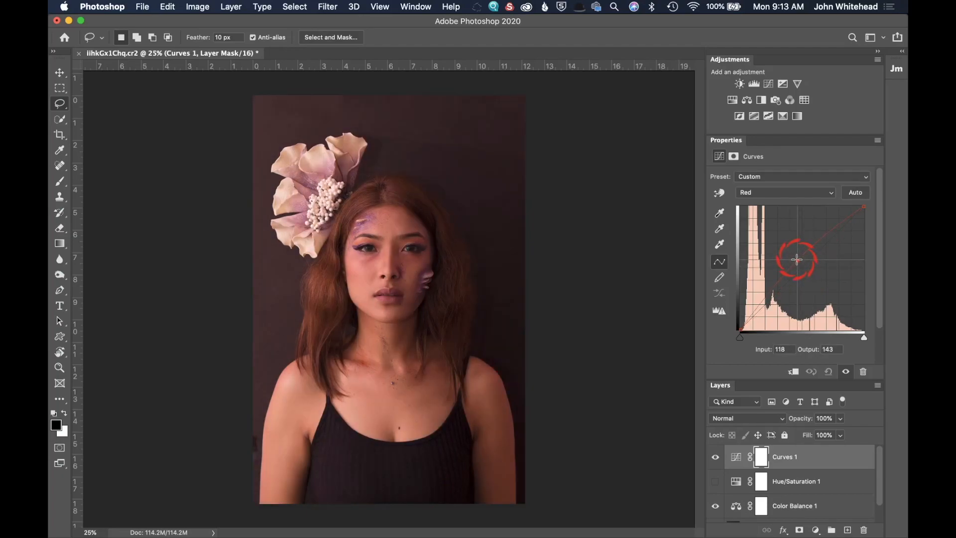
{"action": "left_click_drag", "start_coordinate": [797, 260], "coordinate": [593, 343]}
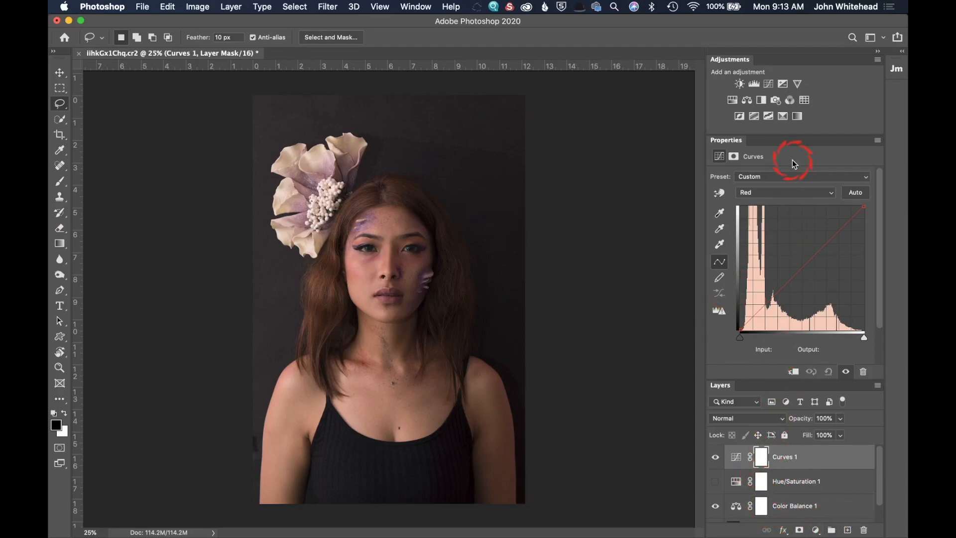
{"action": "left_click", "coordinate": [714, 456]}
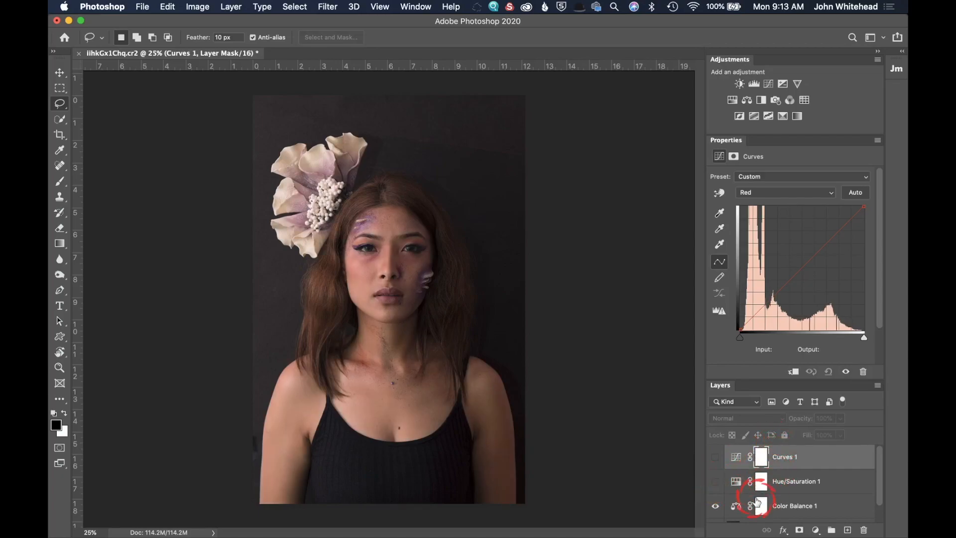
Add a Selective Color adjustment layer and set its Reds to Cyan +10, Magenta +3, Yellow +4 and Black -32.
{"action": "left_click", "coordinate": [783, 117]}
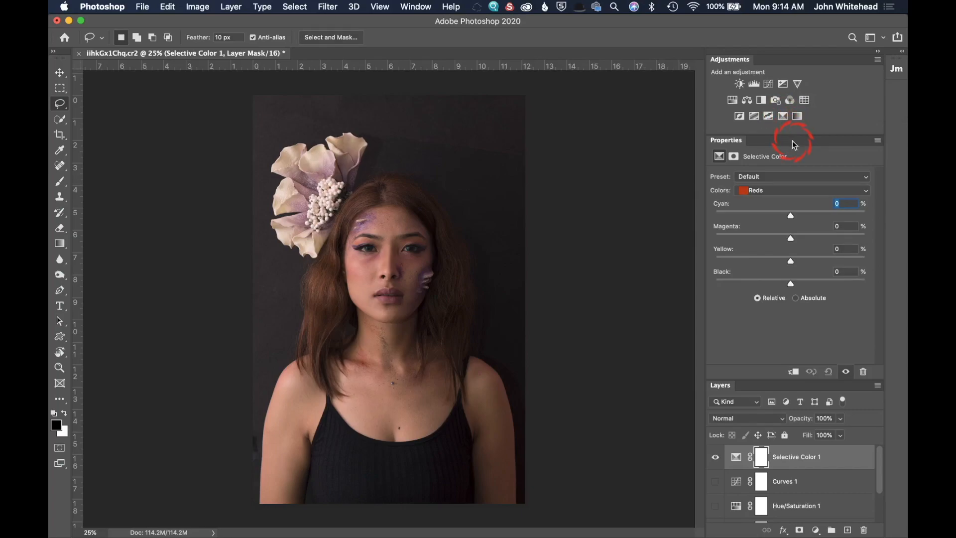
{"action": "left_click", "coordinate": [766, 189]}
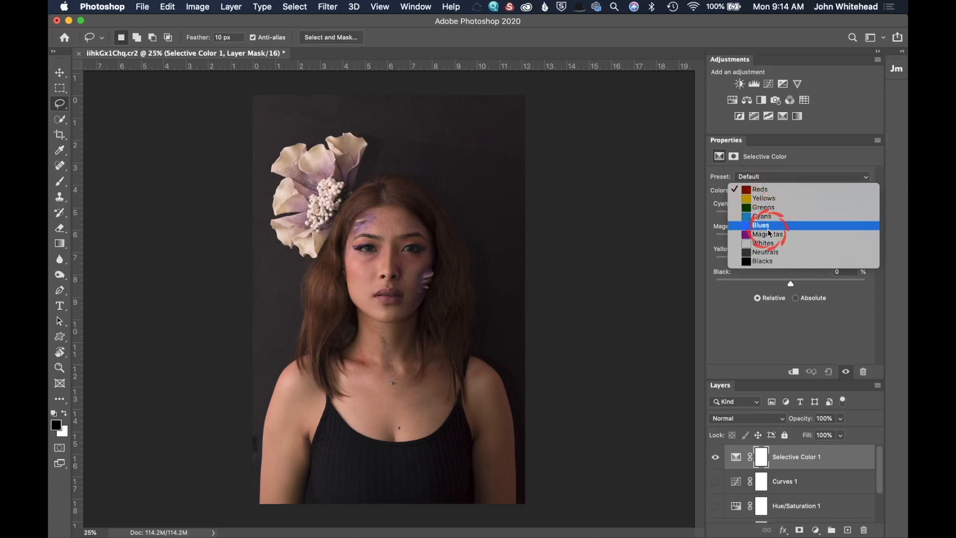
{"action": "left_click", "coordinate": [761, 339]}
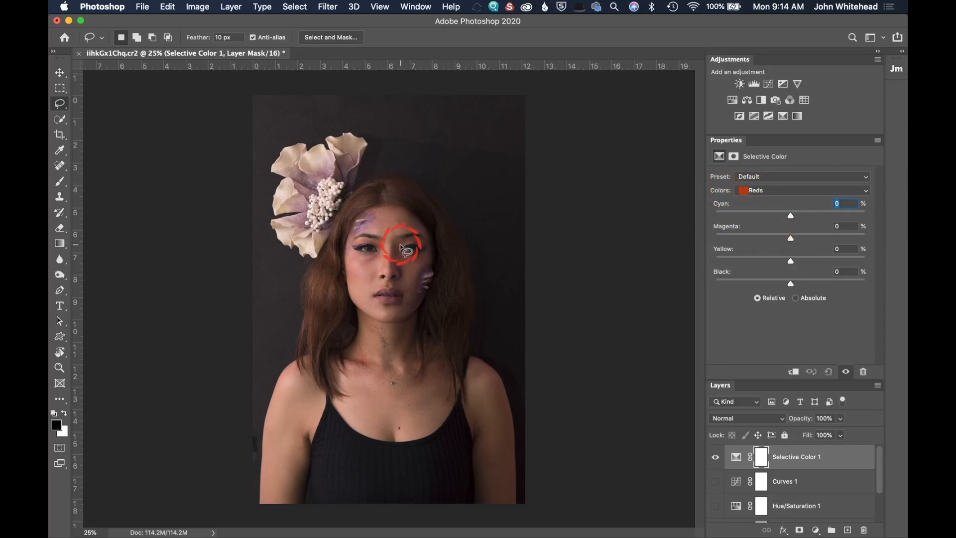
{"action": "left_click", "coordinate": [769, 192]}
{"action": "left_click", "coordinate": [769, 190]}
{"action": "mouse_move", "coordinate": [792, 216]}
{"action": "left_mouse_down"}
{"action": "mouse_move", "coordinate": [729, 225]}
{"action": "mouse_move", "coordinate": [840, 227]}
{"action": "mouse_move", "coordinate": [796, 230]}
{"action": "left_mouse_up"}
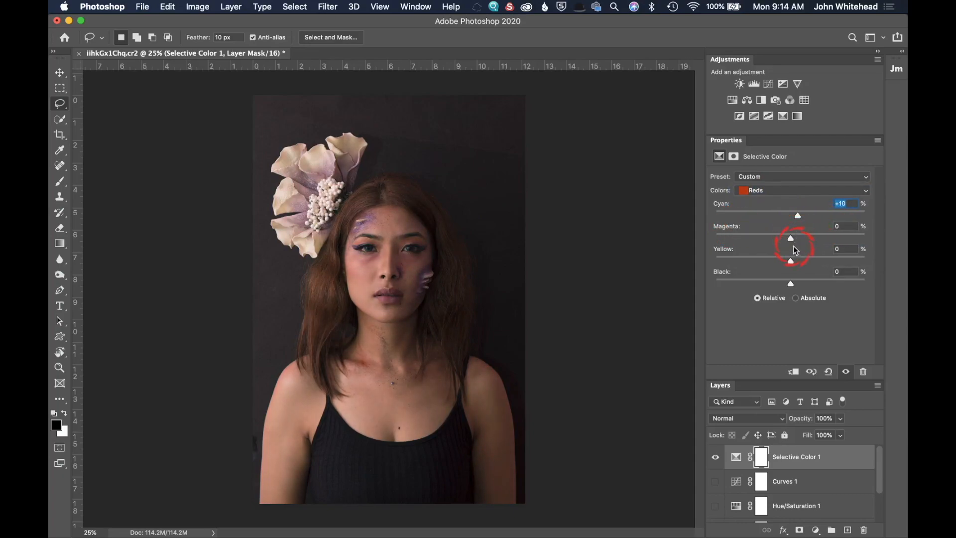
{"action": "left_click_drag", "start_coordinate": [789, 243], "coordinate": [795, 266]}
{"action": "left_click_drag", "start_coordinate": [790, 284], "coordinate": [766, 292]}
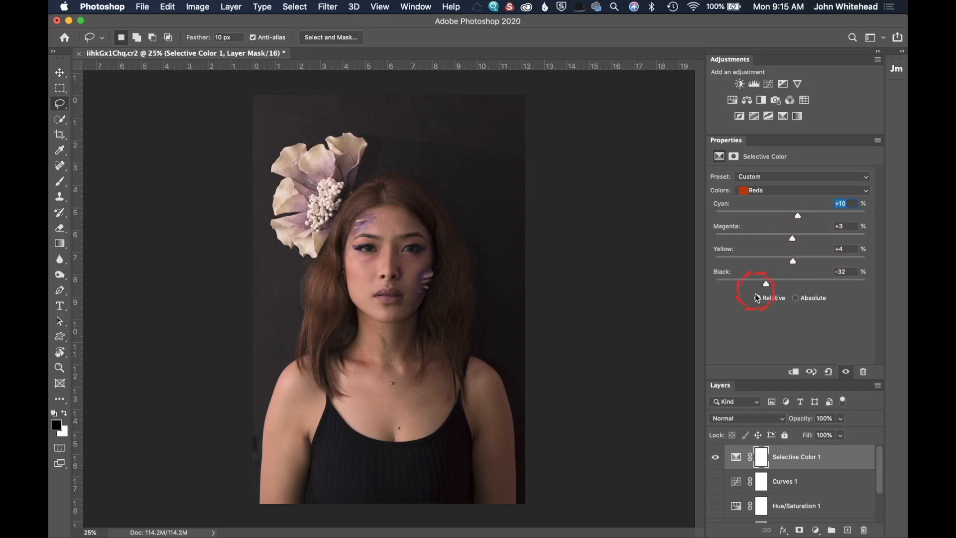
Test the Selective Color amounts for the Magentas and the Yellows, returning each to 0.
{"action": "left_click", "coordinate": [774, 194]}
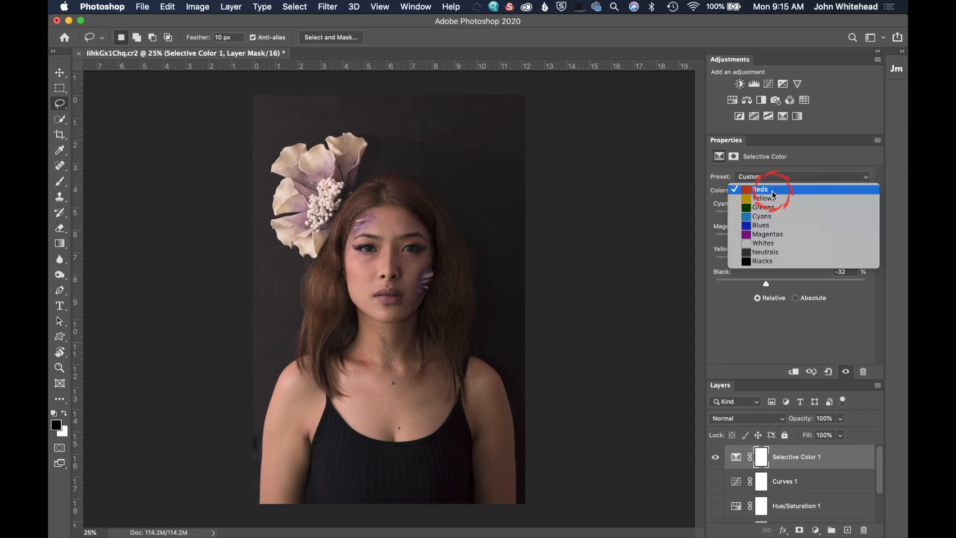
{"action": "left_click", "coordinate": [781, 233]}
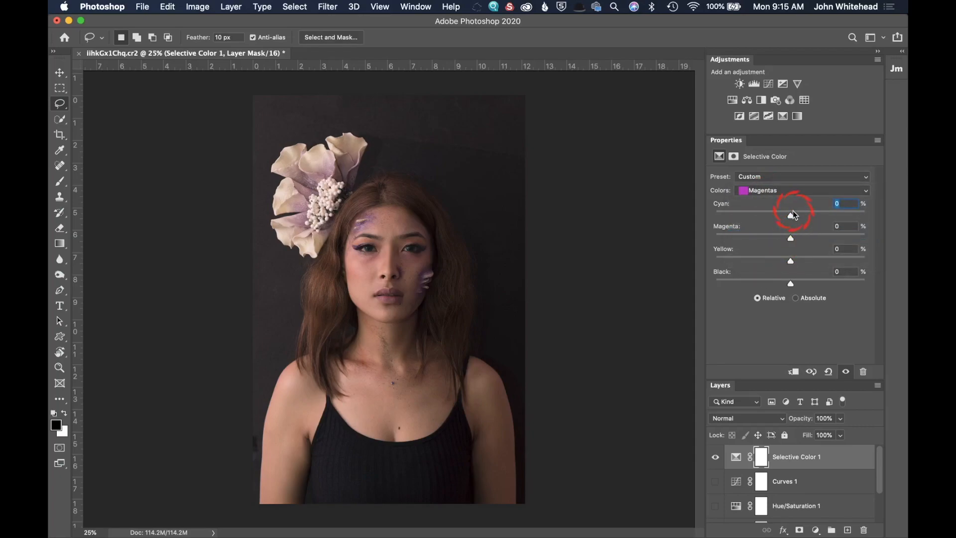
{"action": "mouse_move", "coordinate": [790, 217]}
{"action": "left_mouse_down"}
{"action": "mouse_move", "coordinate": [882, 220]}
{"action": "mouse_move", "coordinate": [616, 241]}
{"action": "mouse_move", "coordinate": [881, 230]}
{"action": "mouse_move", "coordinate": [783, 231]}
{"action": "mouse_move", "coordinate": [791, 229]}
{"action": "left_mouse_up"}
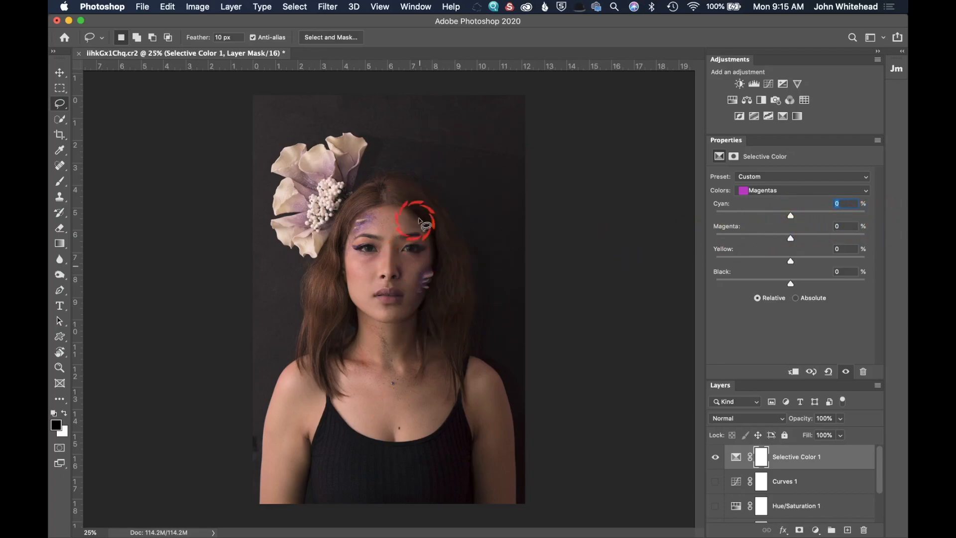
{"action": "left_click", "coordinate": [774, 193]}
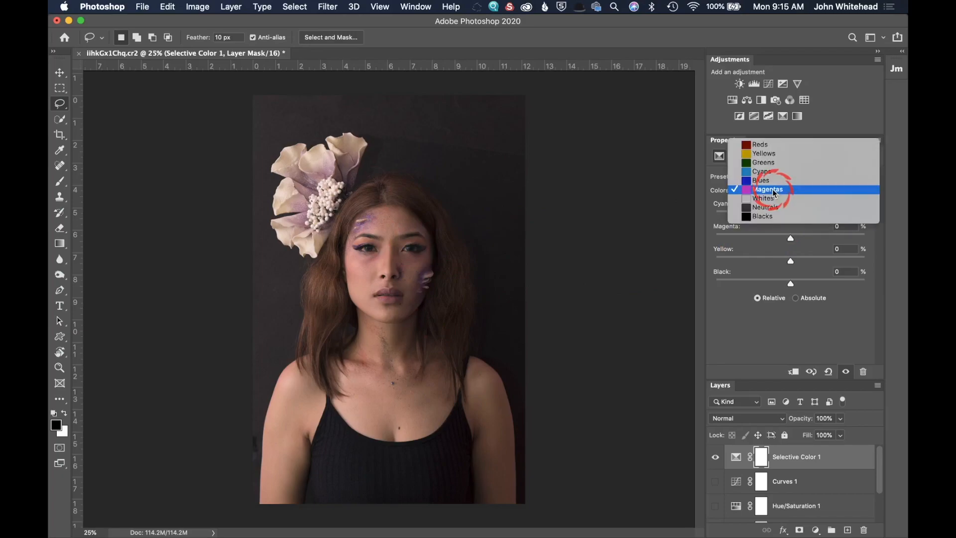
{"action": "left_click", "coordinate": [772, 154]}
{"action": "left_click_drag", "start_coordinate": [791, 215], "coordinate": [792, 284]}
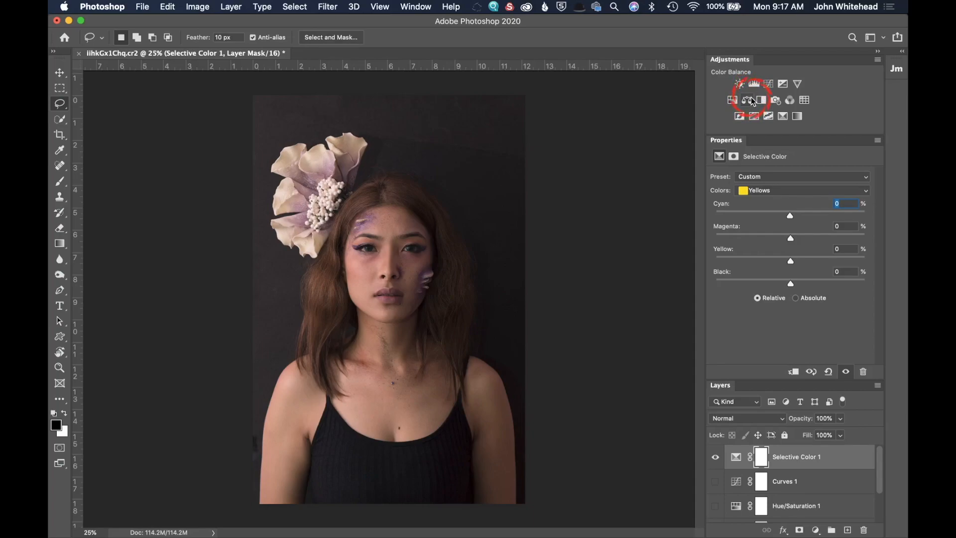
Revert the photo to its saved state and add a Color Balance layer with midtones at Cyan–Red -8 and Magenta–Green +3.
{"action": "left_click", "coordinate": [143, 6]}
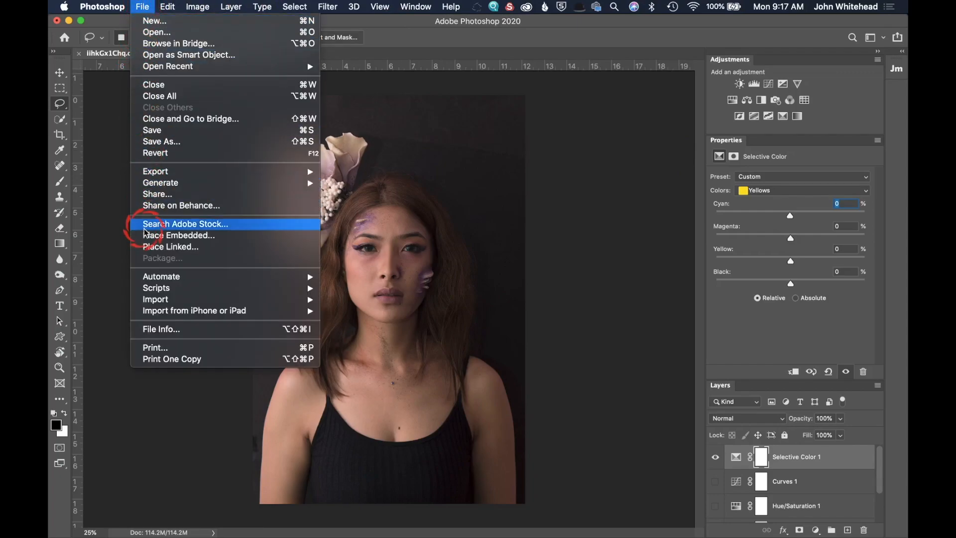
{"action": "left_click", "coordinate": [156, 159]}
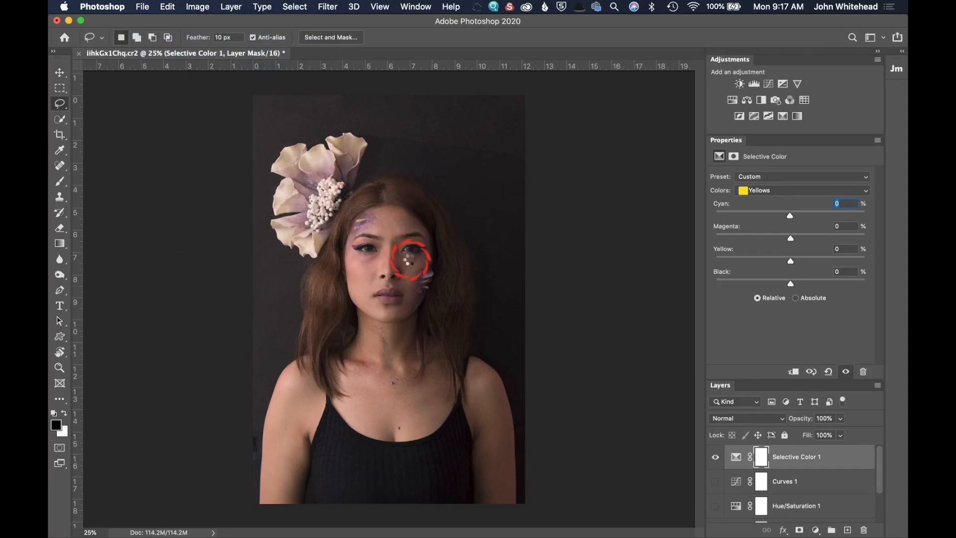
{"action": "left_click", "coordinate": [746, 100]}
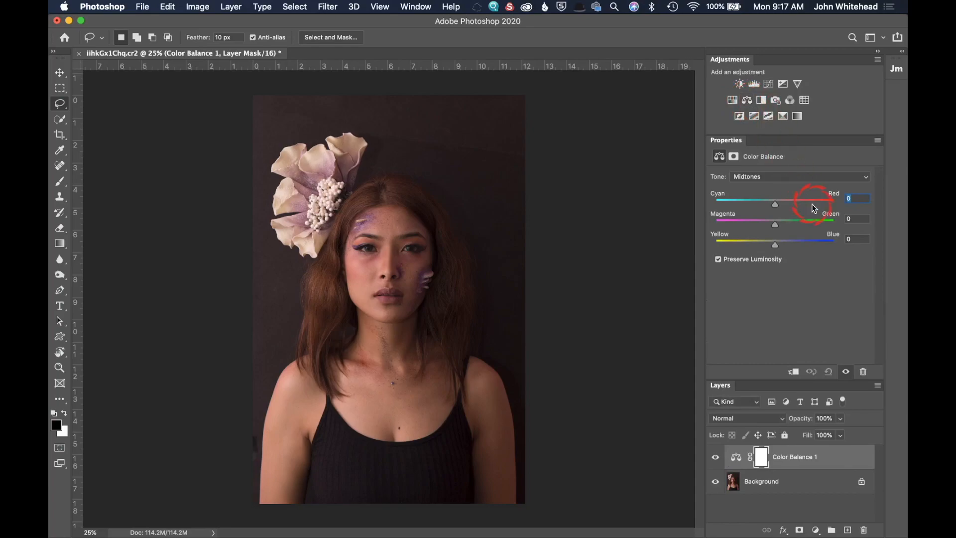
{"action": "left_click_drag", "start_coordinate": [777, 209], "coordinate": [776, 223]}
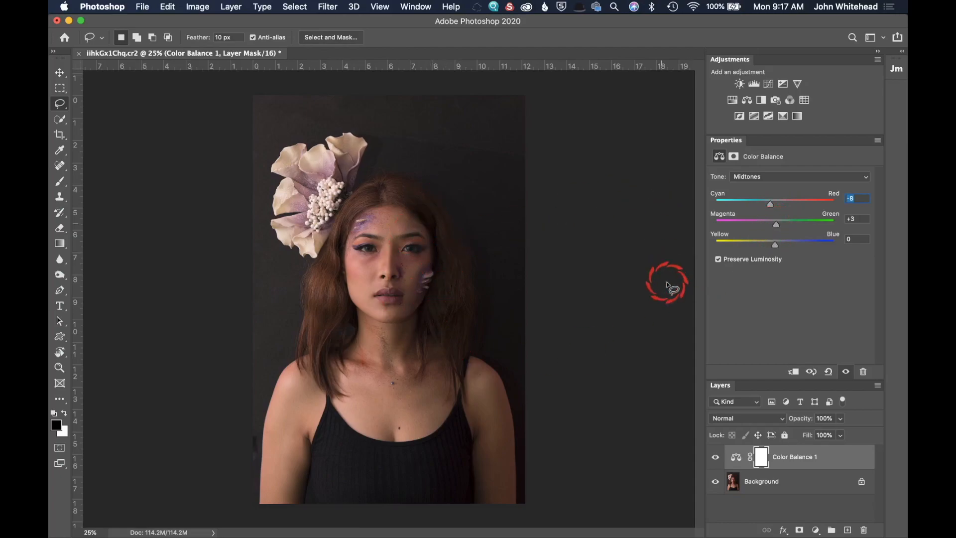
Set the Color Balance shadows to Cyan–Red -3, Magenta–Green -1 and Yellow–Blue -1.
{"action": "left_click", "coordinate": [766, 180]}
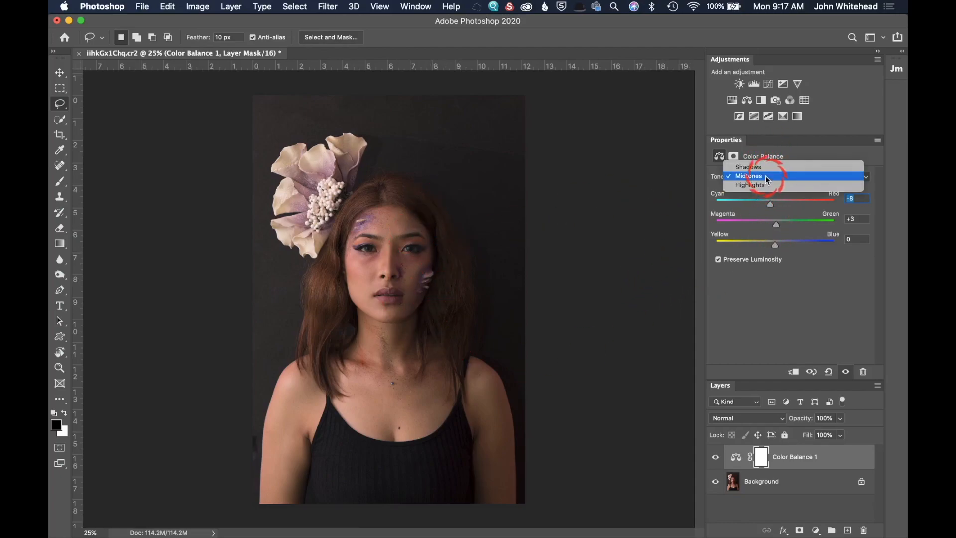
{"action": "left_click", "coordinate": [765, 169]}
{"action": "left_click_drag", "start_coordinate": [773, 247], "coordinate": [775, 207]}
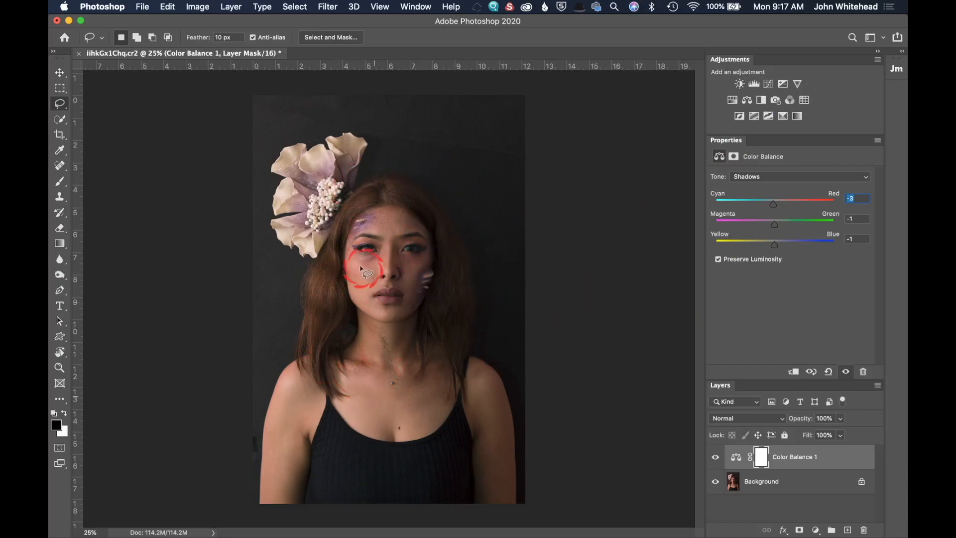
Add a Hue/Saturation adjustment layer, set the Reds hue to +6, and fine-tune the Reds saturation and lightness.
{"action": "left_click", "coordinate": [733, 100]}
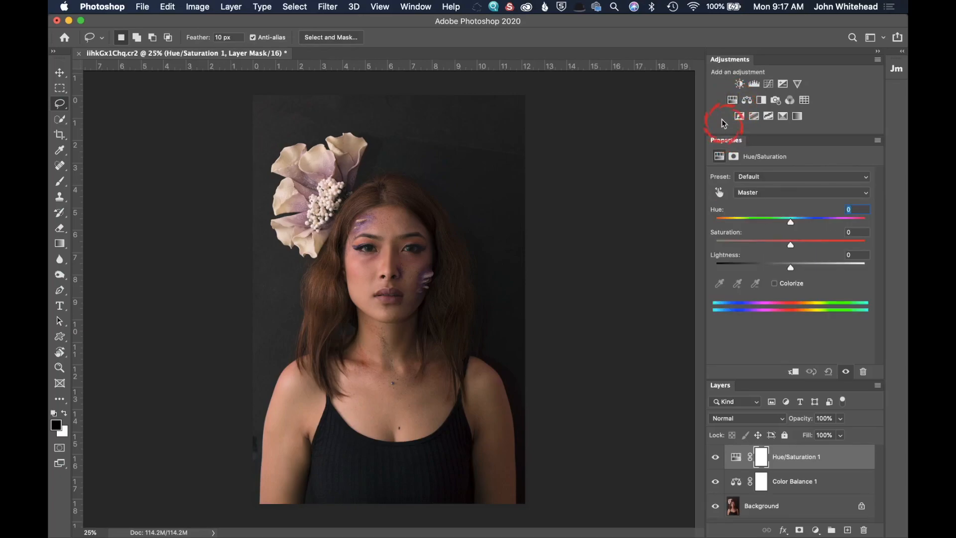
{"action": "left_click", "coordinate": [773, 193]}
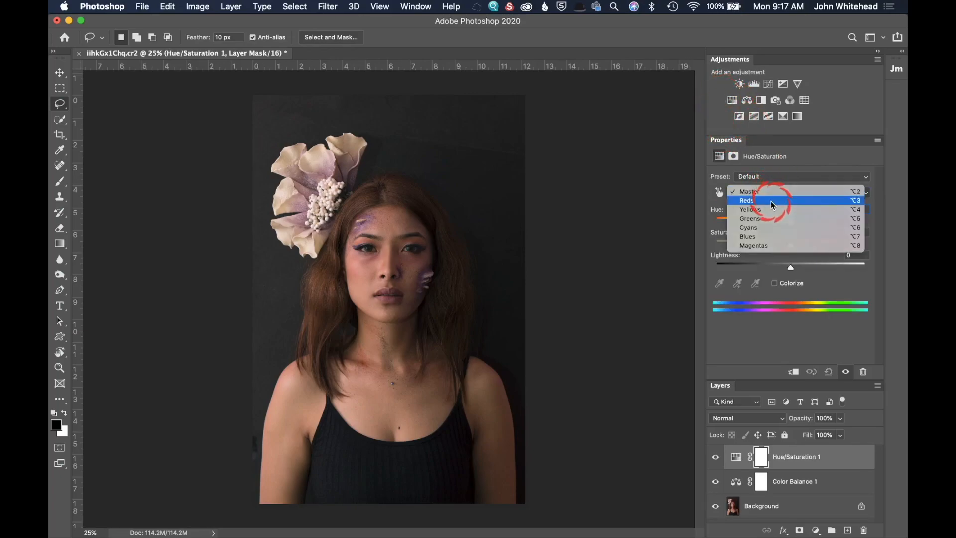
{"action": "left_click", "coordinate": [771, 201]}
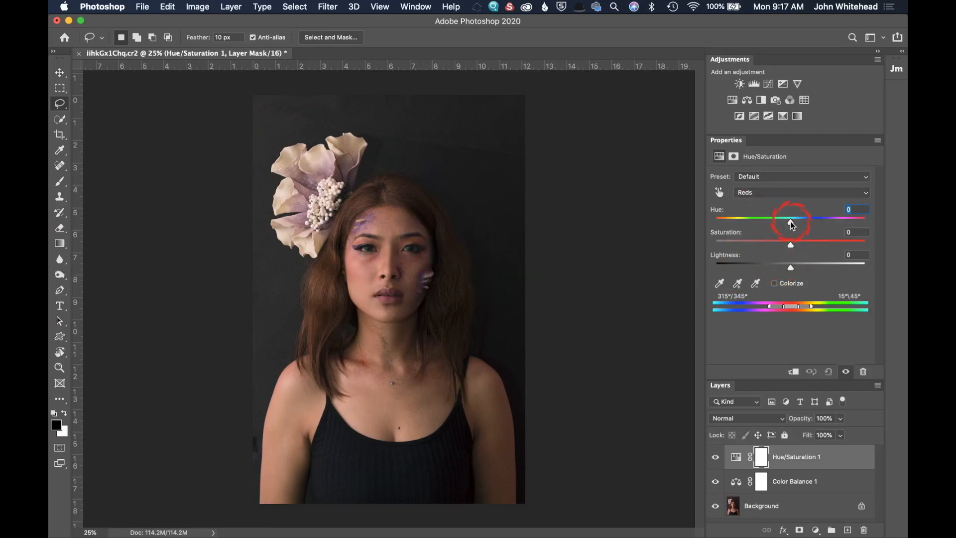
{"action": "mouse_move", "coordinate": [792, 224]}
{"action": "left_mouse_down"}
{"action": "mouse_move", "coordinate": [817, 225]}
{"action": "mouse_move", "coordinate": [795, 227]}
{"action": "left_mouse_up"}
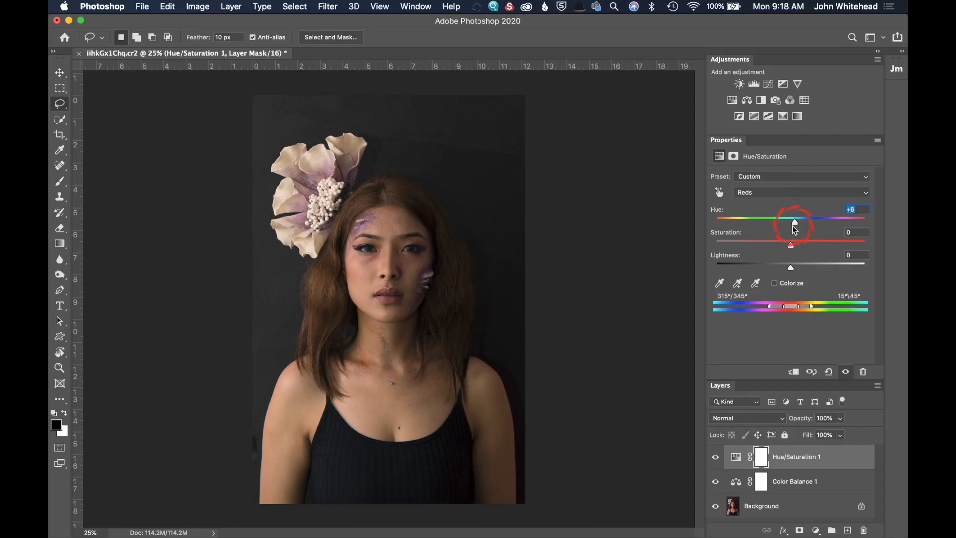
{"action": "left_click_drag", "start_coordinate": [791, 245], "coordinate": [794, 268]}
Set the Hue/Saturation Yellows to hue -1, saturation -21 and lightness +6.
{"action": "left_click", "coordinate": [771, 193]}
{"action": "left_click", "coordinate": [771, 212]}
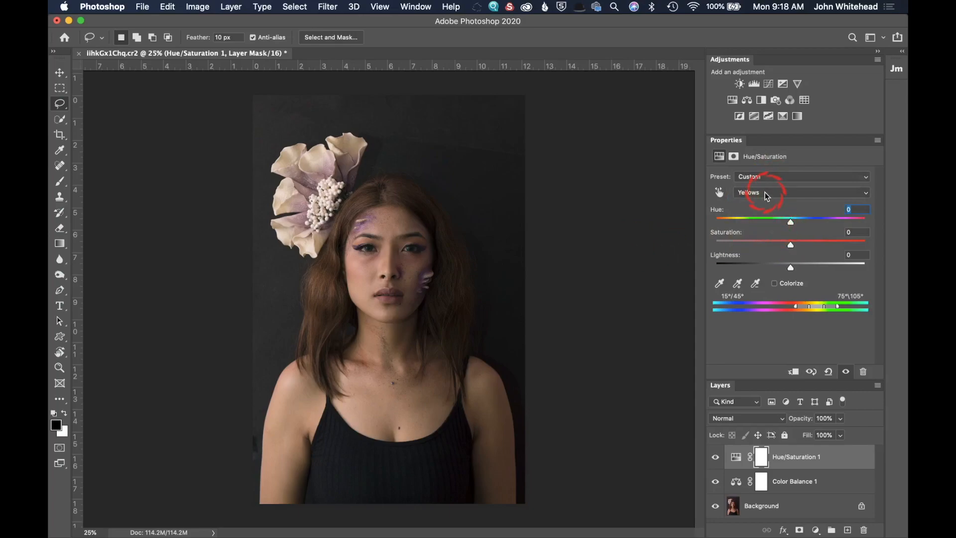
{"action": "left_click_drag", "start_coordinate": [795, 219], "coordinate": [791, 224]}
{"action": "left_click_drag", "start_coordinate": [790, 244], "coordinate": [795, 267]}
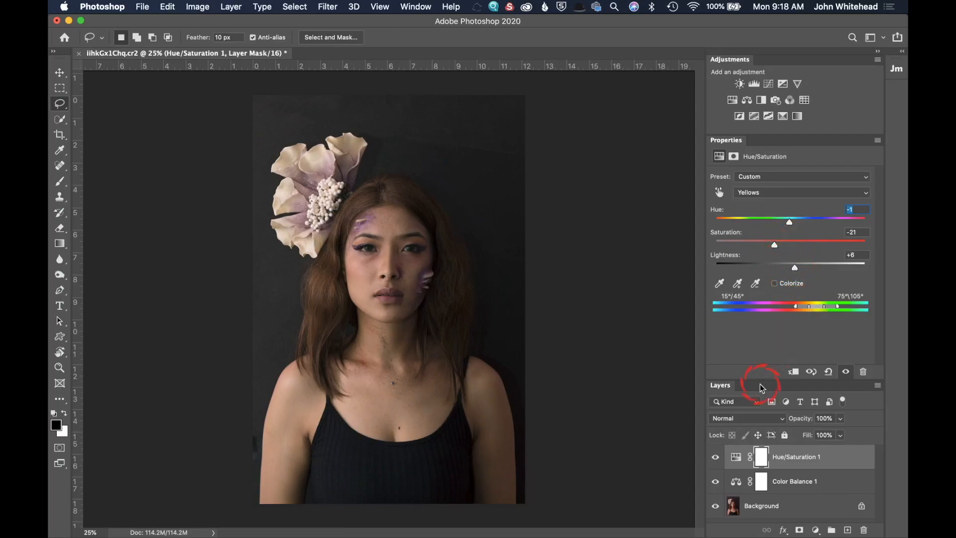
Add a Curves adjustment layer with the RGB white point at input 243 and a midtone point from input 107 to output 120.
{"action": "left_click", "coordinate": [768, 84]}
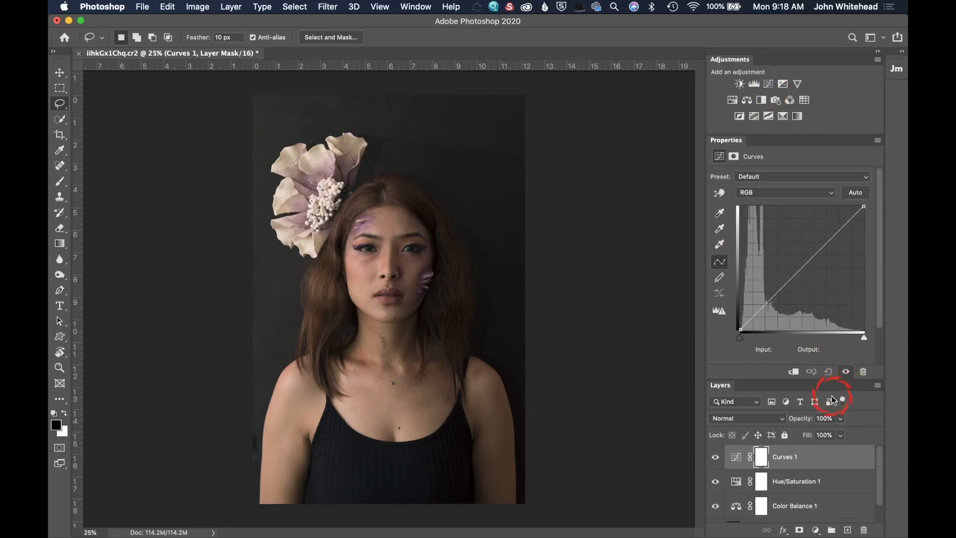
{"action": "left_click_drag", "start_coordinate": [864, 206], "coordinate": [858, 206]}
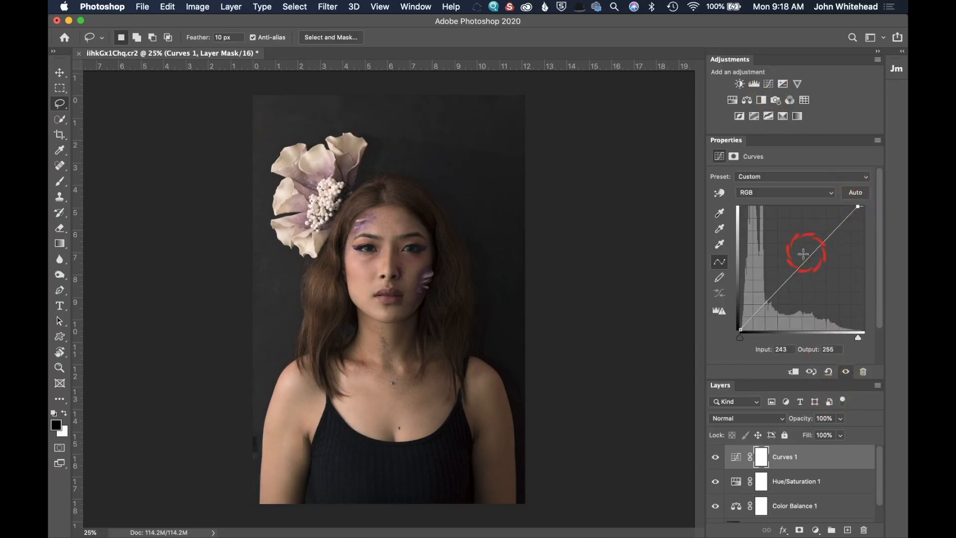
{"action": "left_click_drag", "start_coordinate": [794, 272], "coordinate": [792, 272]}
Group the Curves, Hue/Saturation and Color Balance layers and compare the portrait with and without the group.
{"action": "scroll", "coordinate": [790, 465], "scroll_direction": "down", "scroll_amount": 3}
{"action": "scroll", "coordinate": [783, 478], "scroll_direction": "up", "scroll_amount": 3}
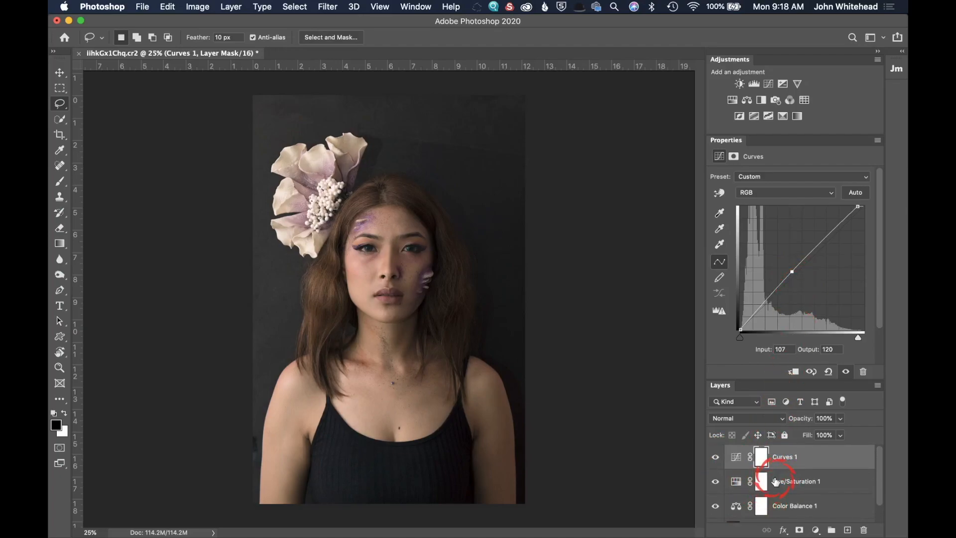
{"action": "scroll", "coordinate": [796, 473], "scroll_direction": "down", "scroll_amount": 2}
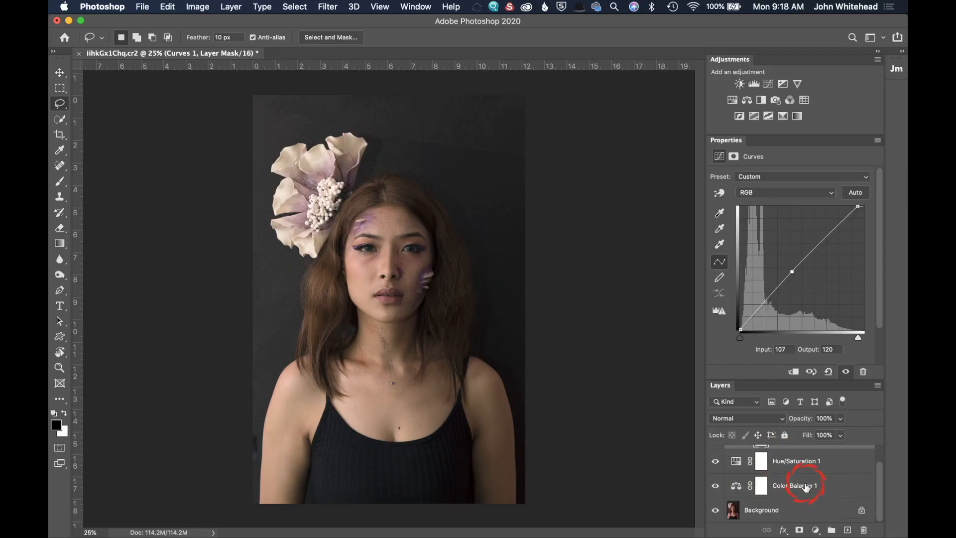
{"action": "left_click", "coordinate": [806, 487], "text": "shift"}
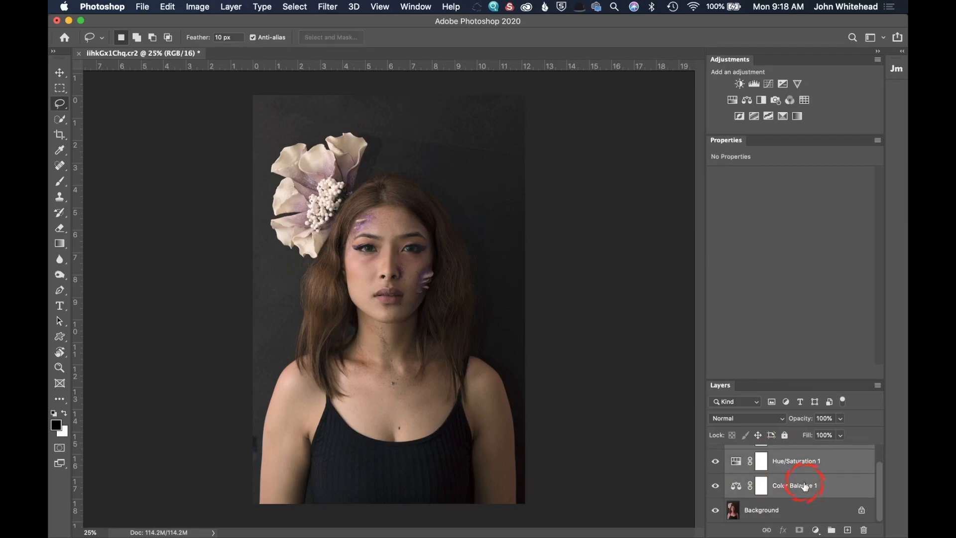
{"action": "key", "text": "super+g"}
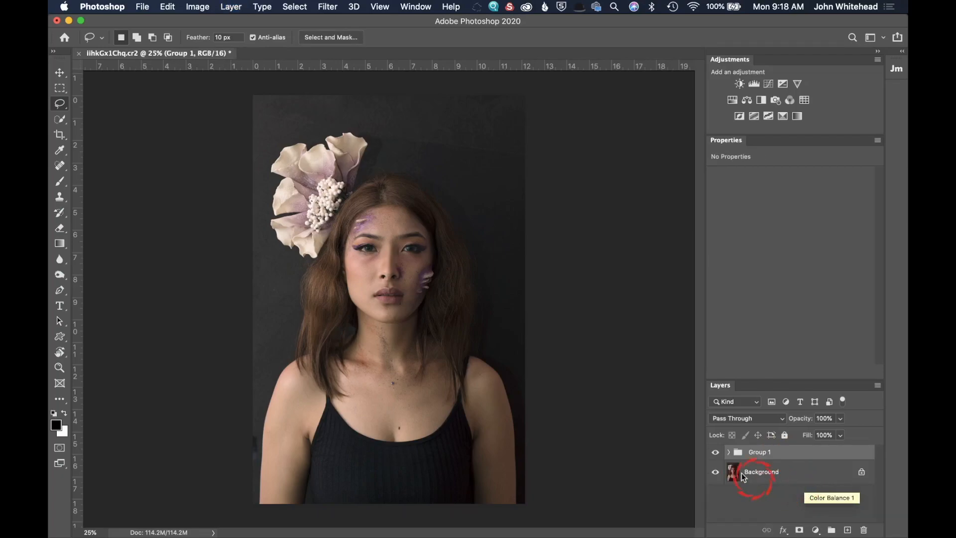
{"action": "left_click", "coordinate": [715, 452]}
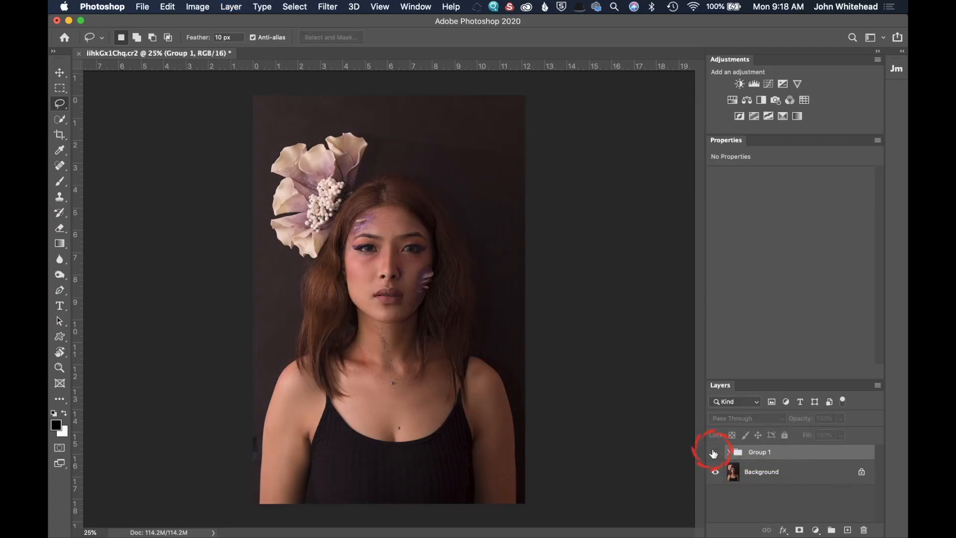
{"action": "left_click", "coordinate": [714, 452]}
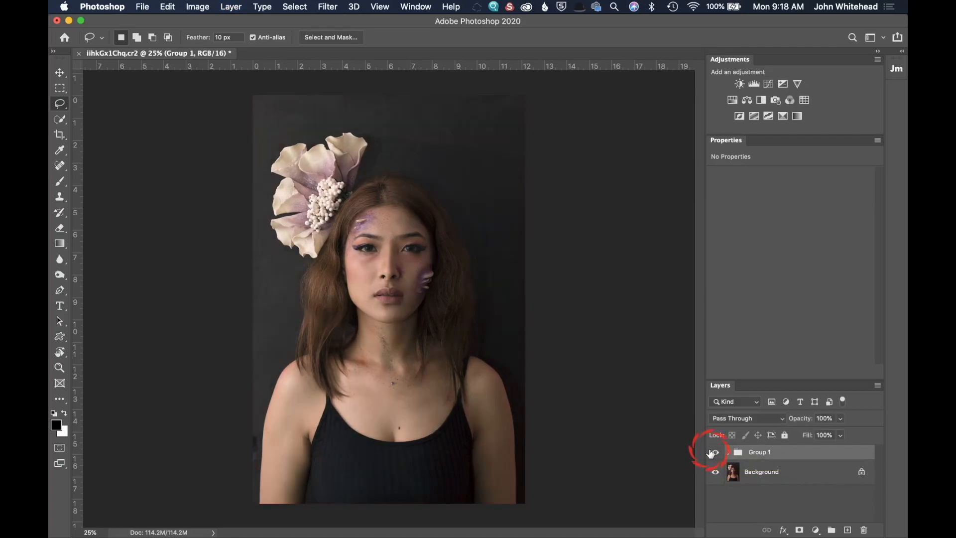